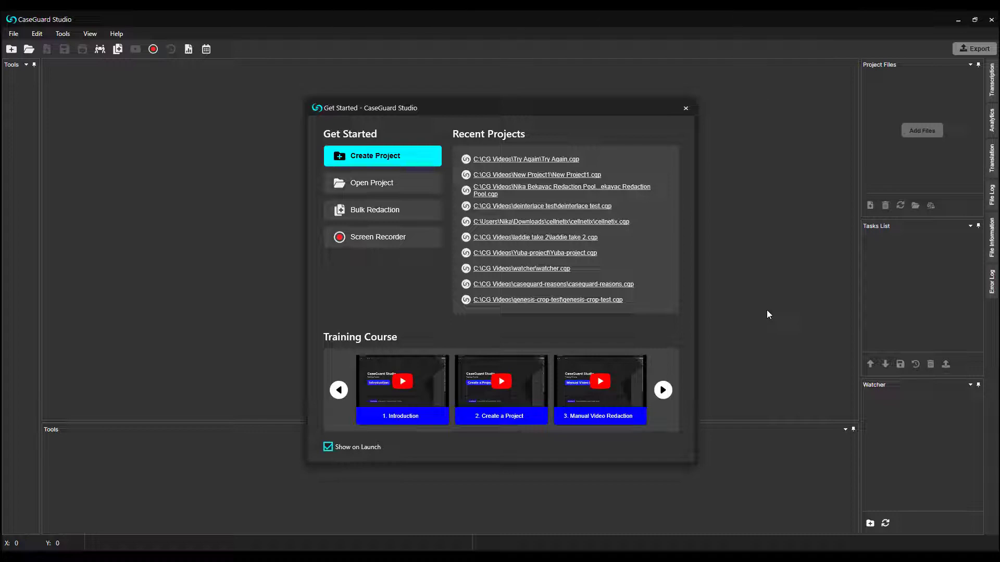
- Create a project named "What's New Project" and add the video Musicians And Dancers On The Street.mp4
click(413, 156)
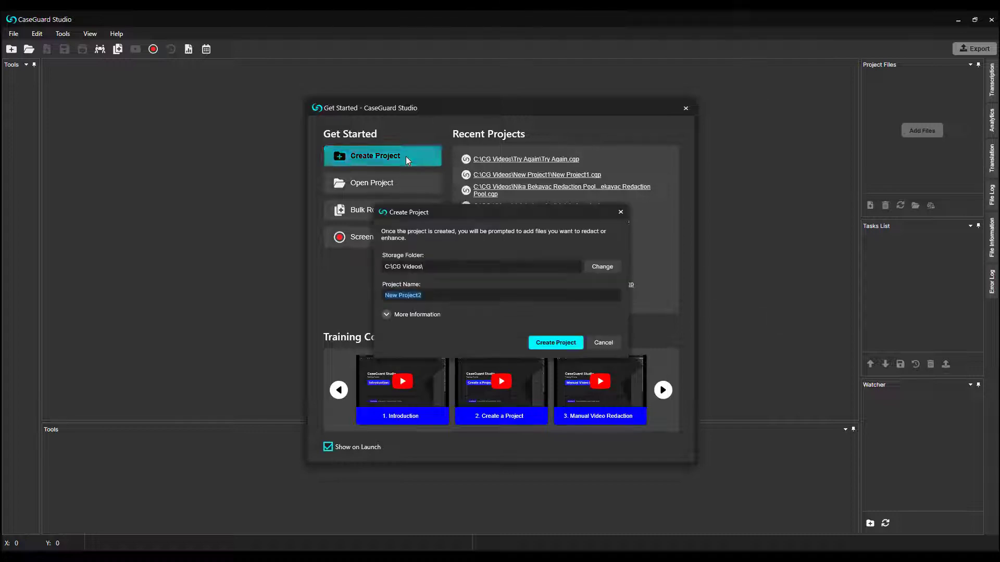
text(What's New Project)
key(Return)
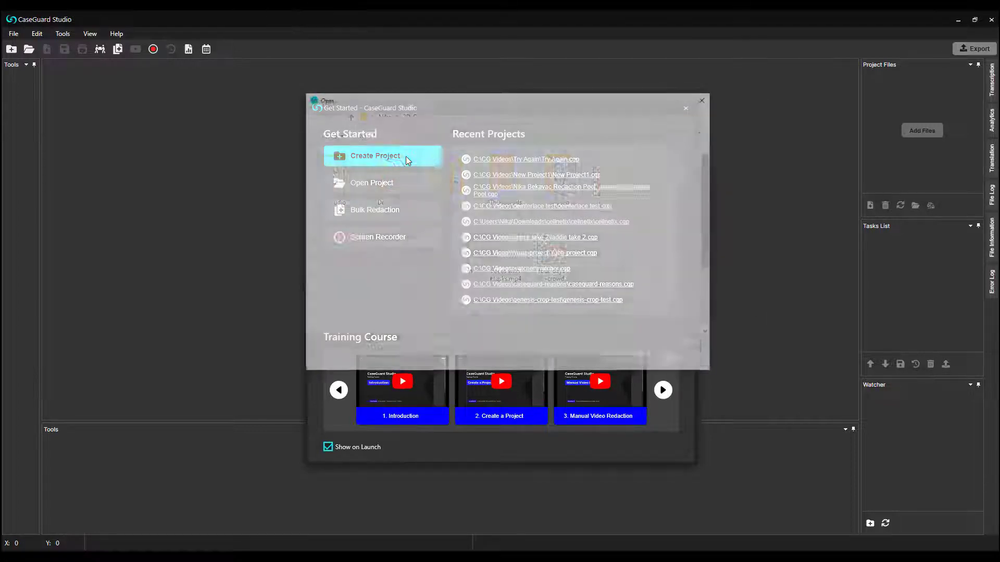
double_click(565, 315)
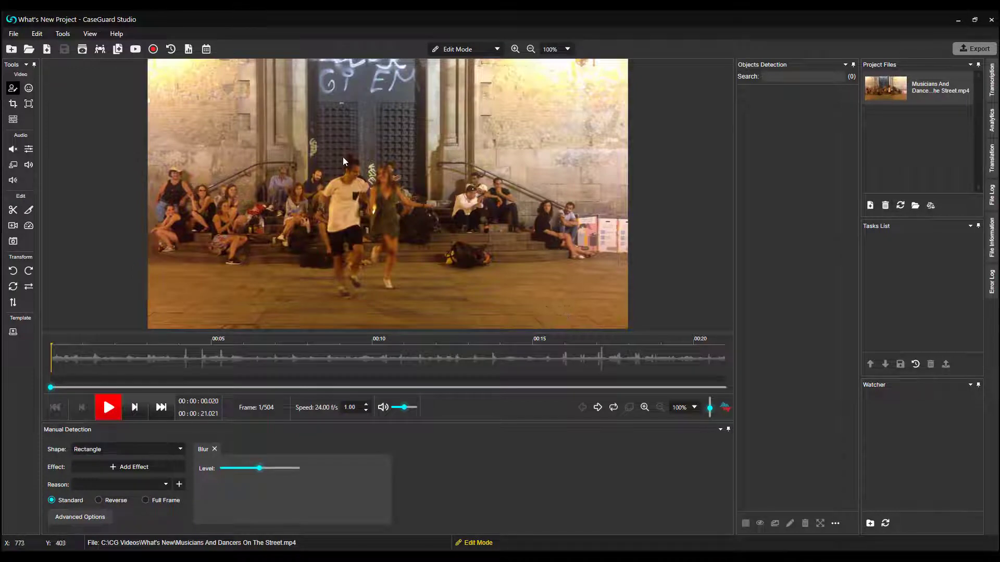
- Draw a redaction box over the male dancer's head, set the shape to Ellipse and replace the Blur effect with Pixelate
drag(340, 151, 365, 183)
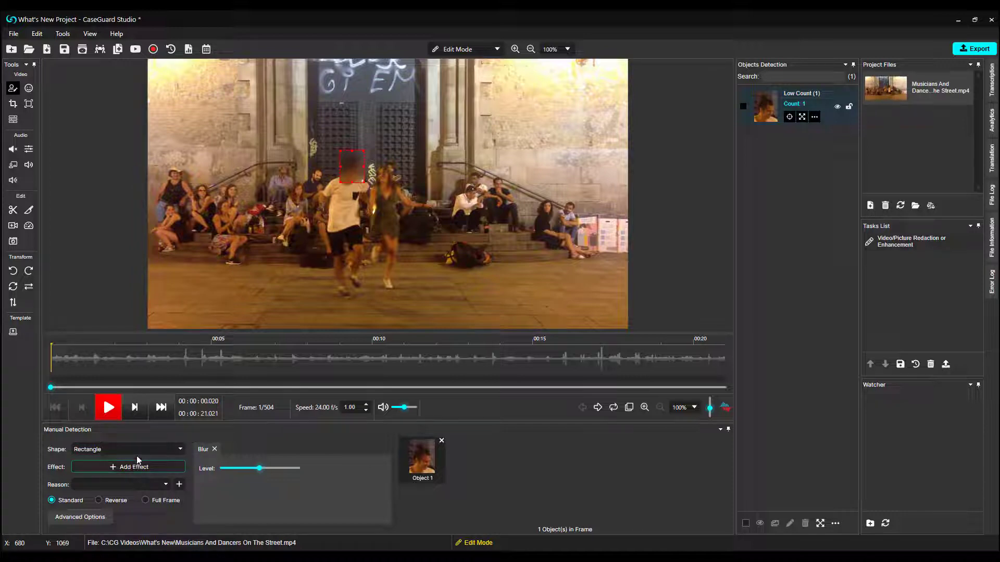
click(179, 451)
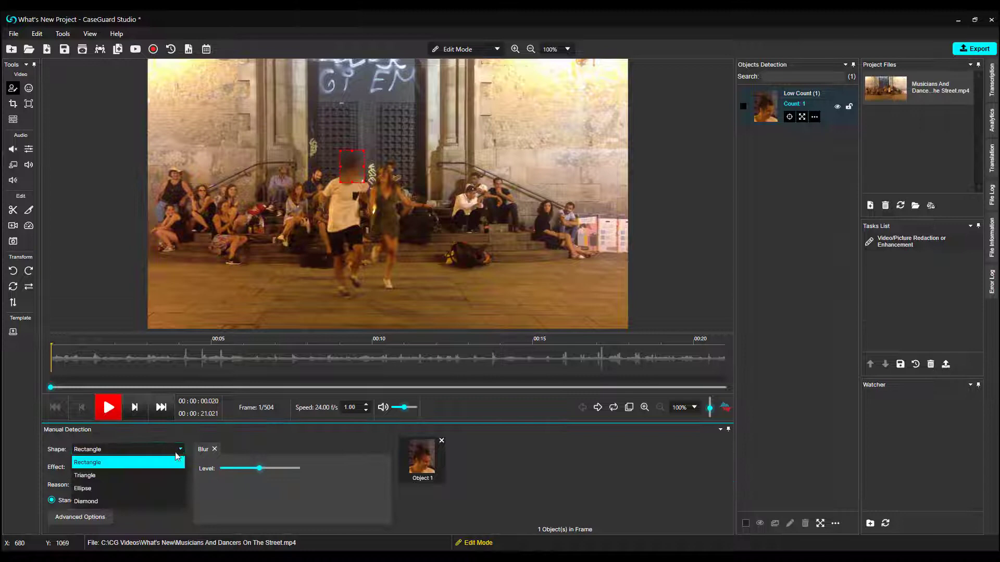
click(172, 488)
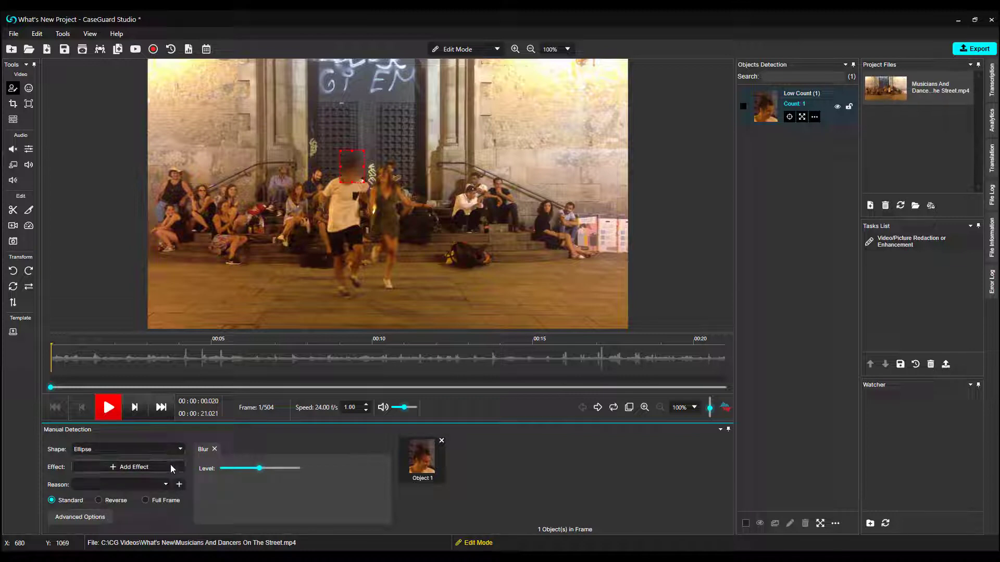
click(170, 464)
click(206, 345)
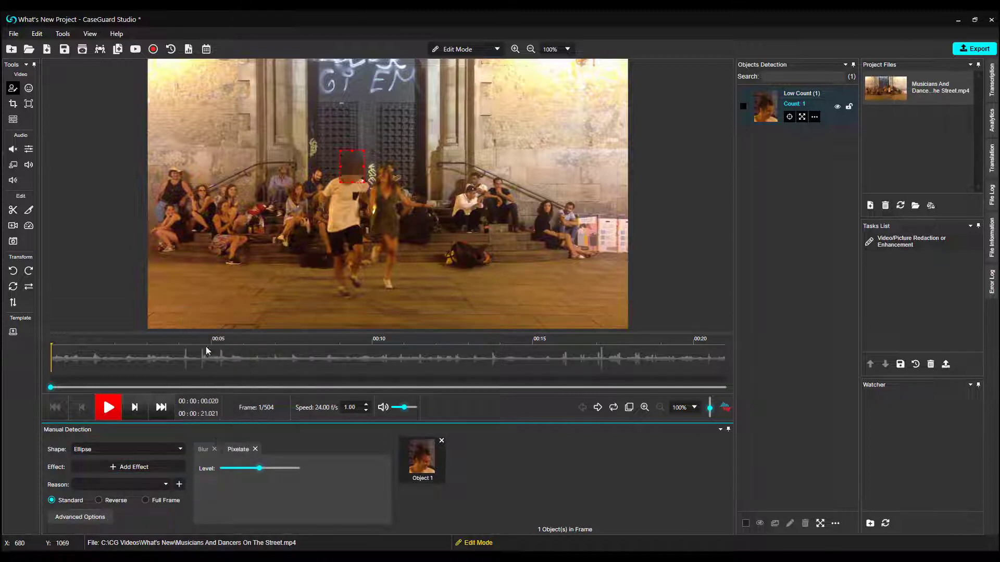
click(215, 449)
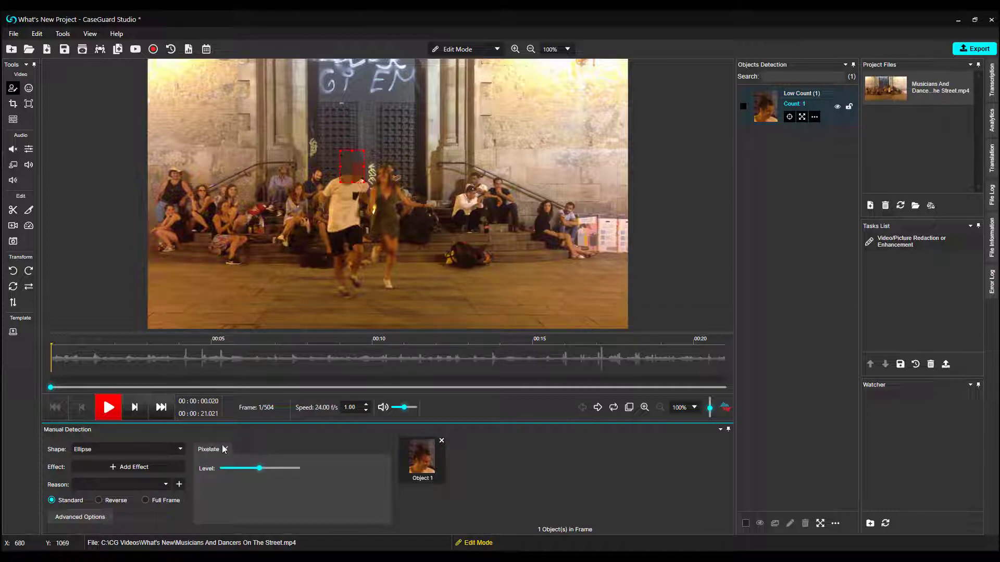
- Search the whole video for the male dancer's pixelated head and play the footage to check the tracking
right_click(354, 166)
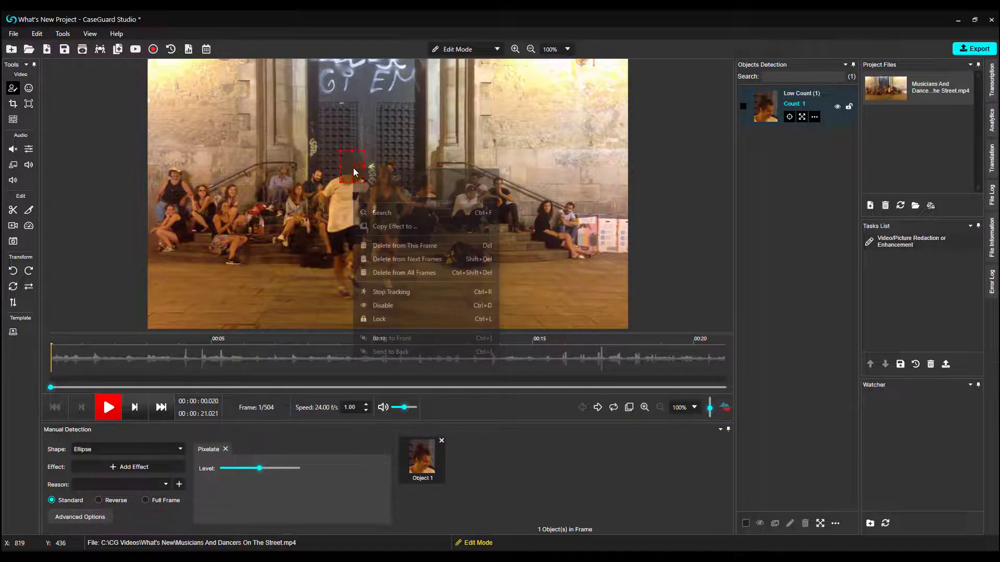
click(386, 213)
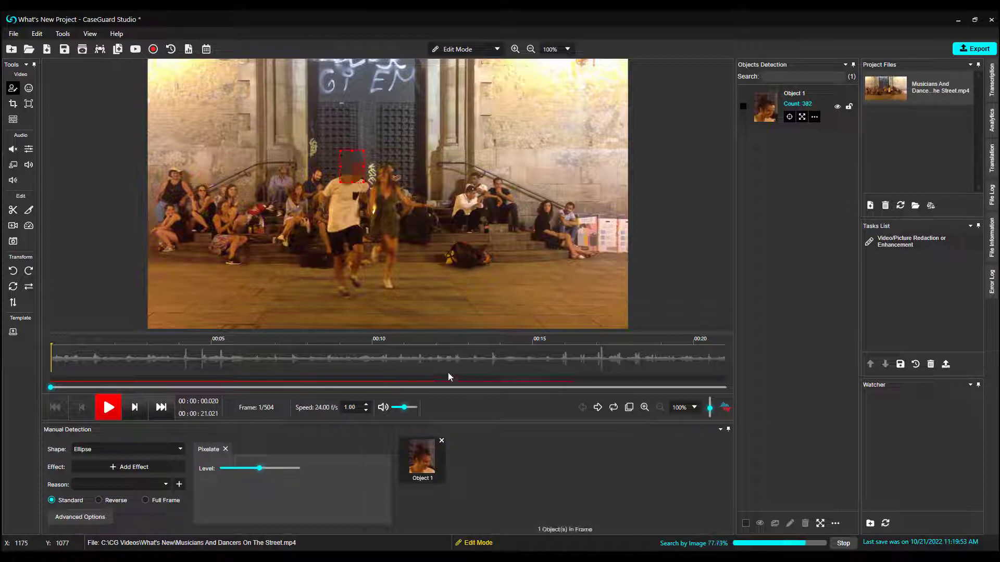
click(108, 411)
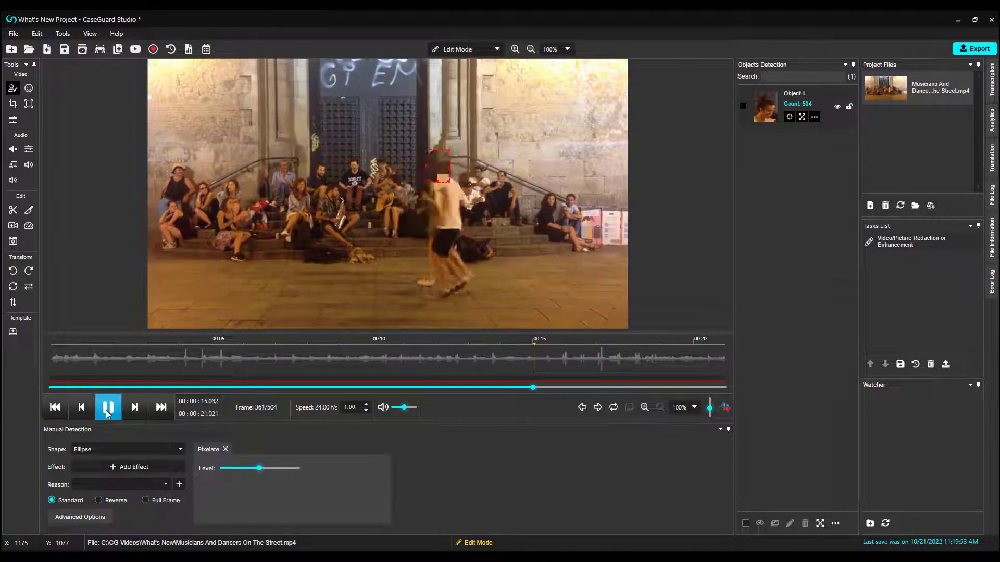
click(108, 411)
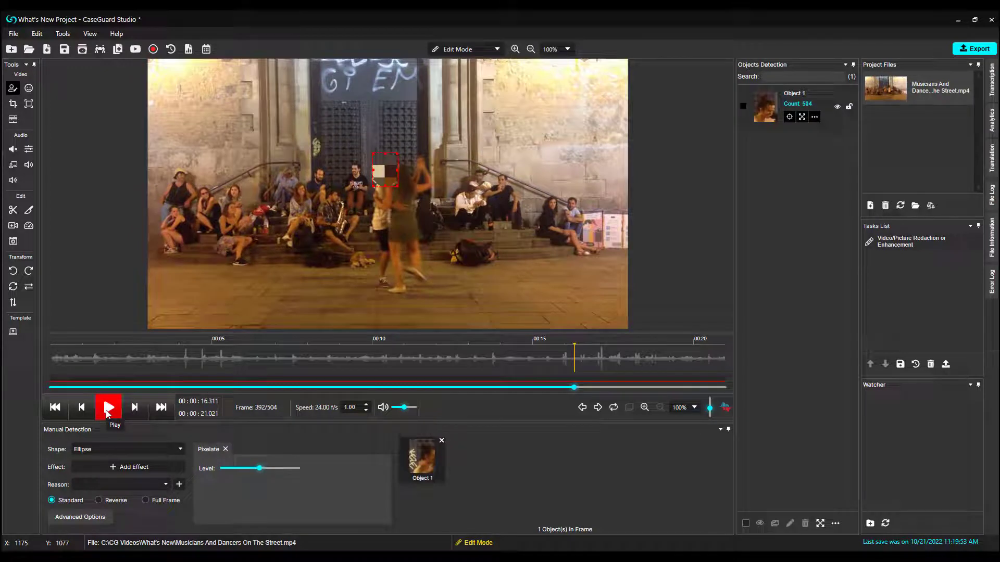
- Move the redaction box onto the male dancer's head at frame 377 and play on to check the following frames
drag(572, 389, 554, 390)
mouse_move(414, 180)
mouse_down()
mouse_move(427, 175)
mouse_move(422, 164)
mouse_up()
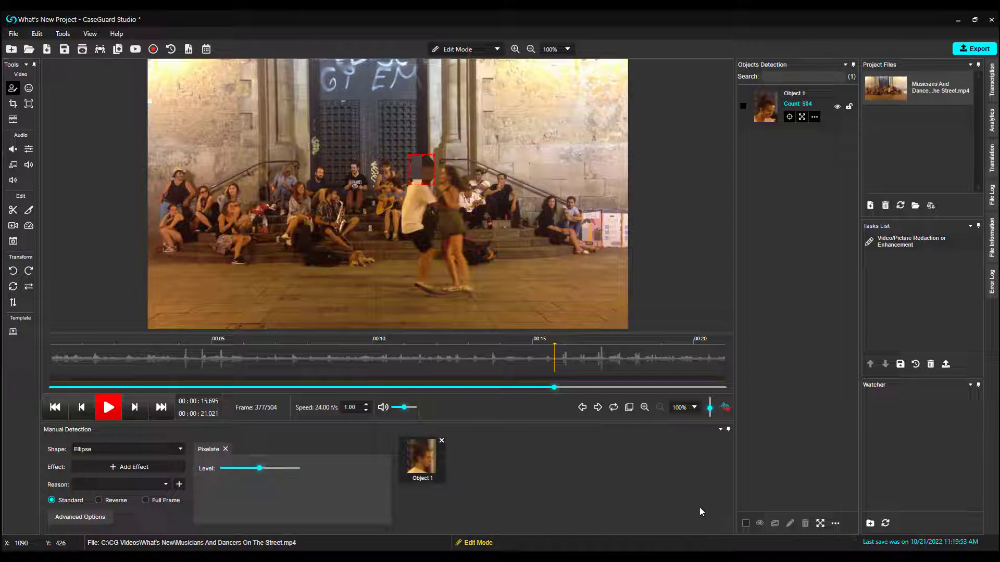
click(108, 407)
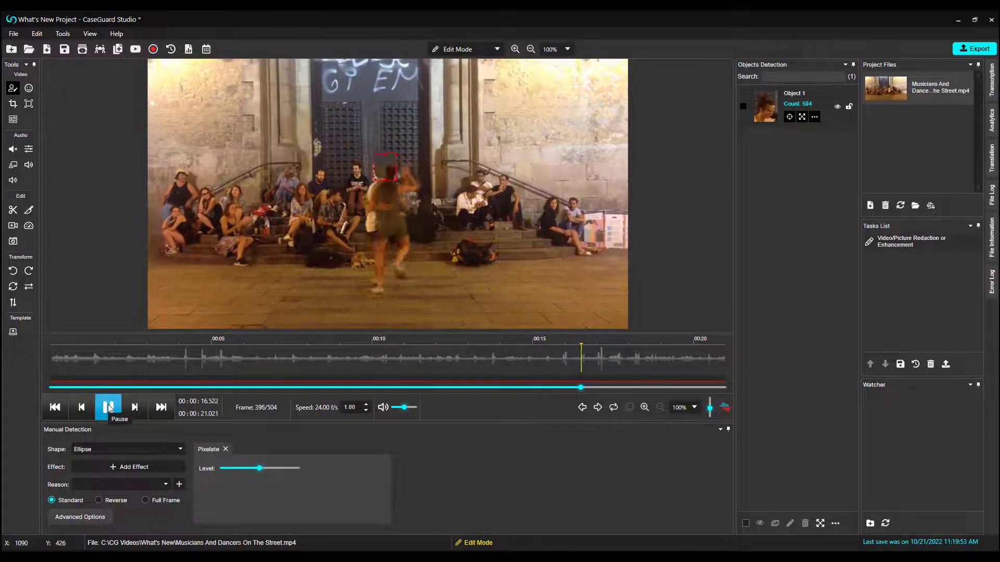
click(109, 408)
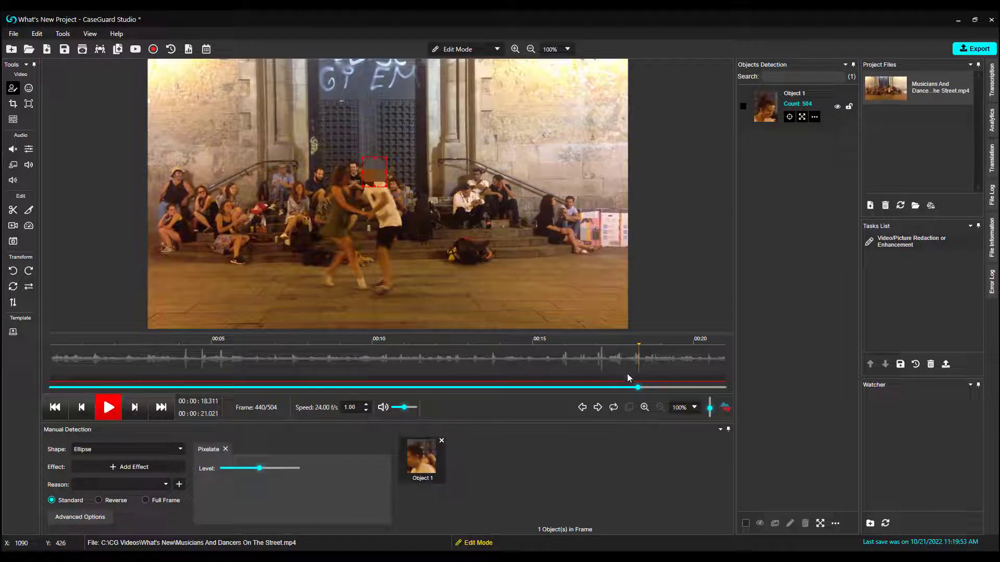
- Fit the redaction box to the male dancer's head at frame 433 and rerun the object search from there
drag(639, 387, 632, 386)
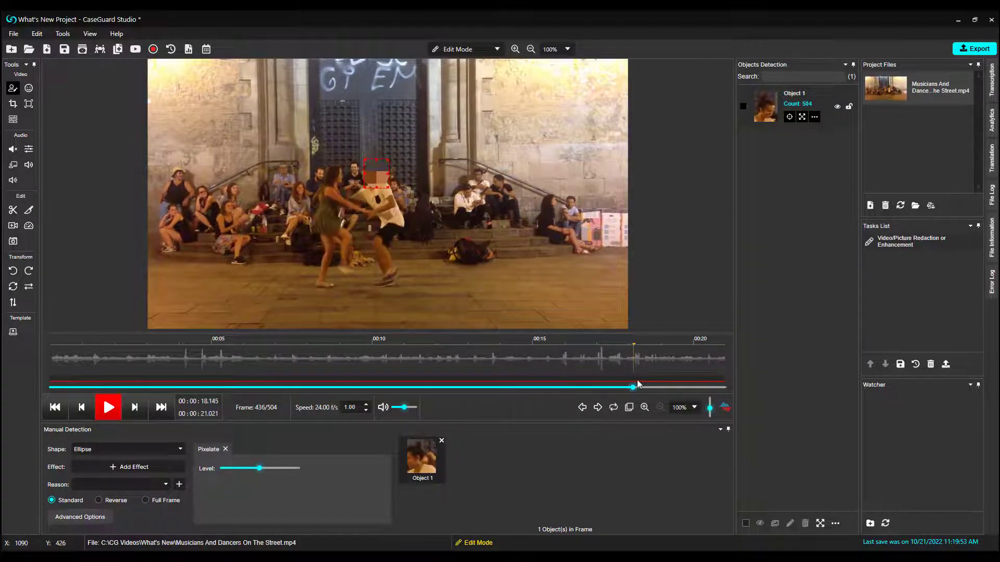
key(Left)
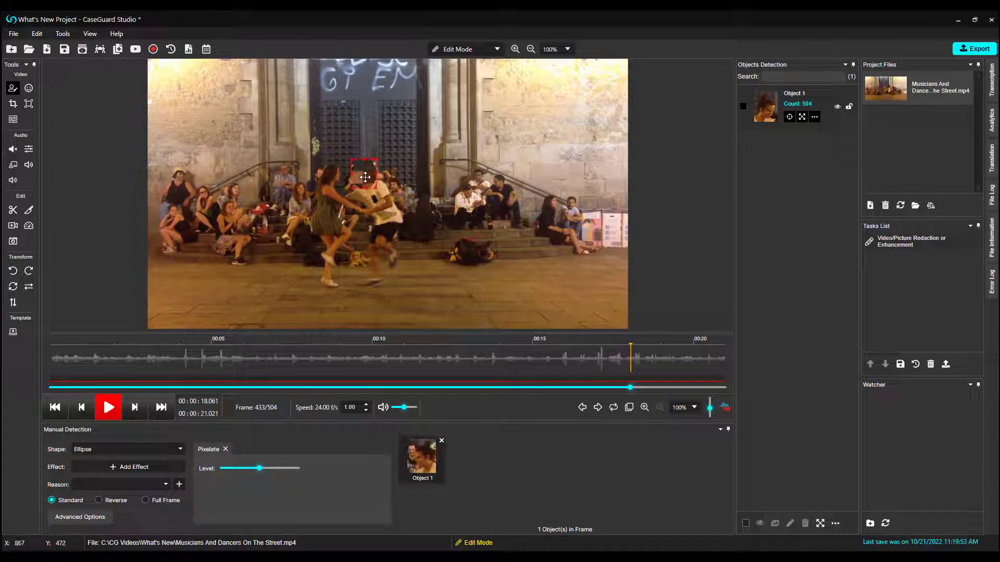
drag(370, 159, 353, 176)
right_click(366, 176)
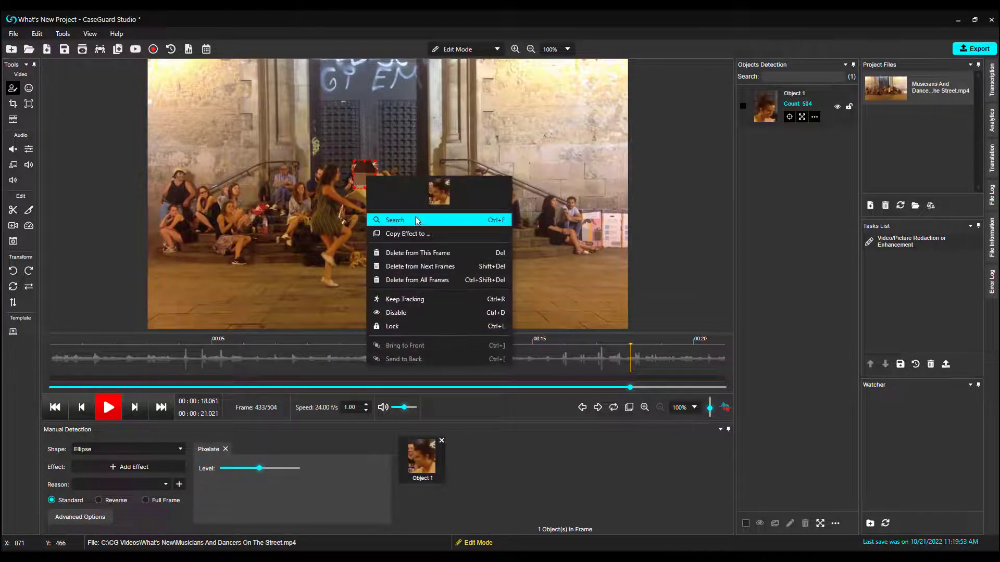
click(416, 222)
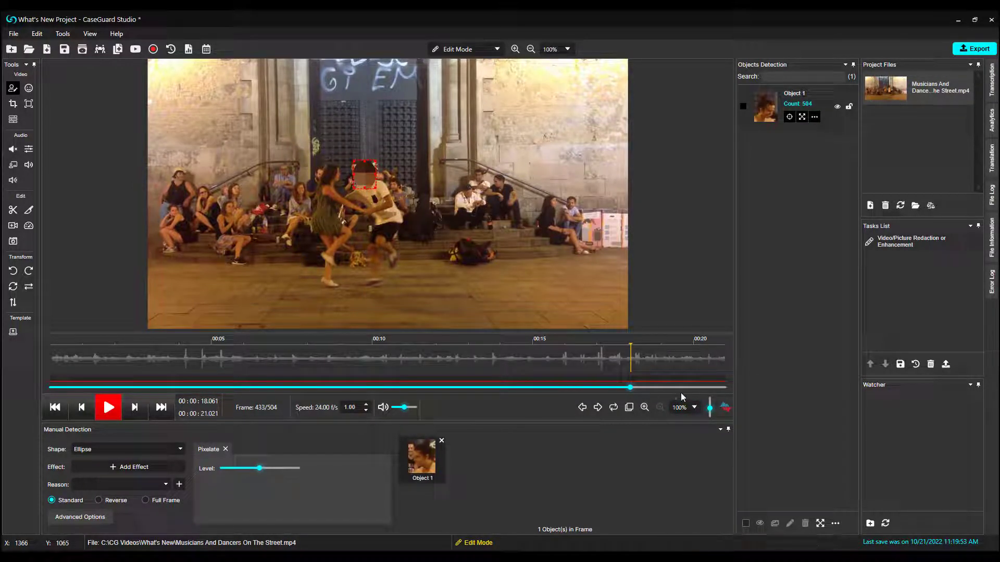
- Play the remaining footage, then replay the whole video from the first frame to review the head tracking
click(115, 411)
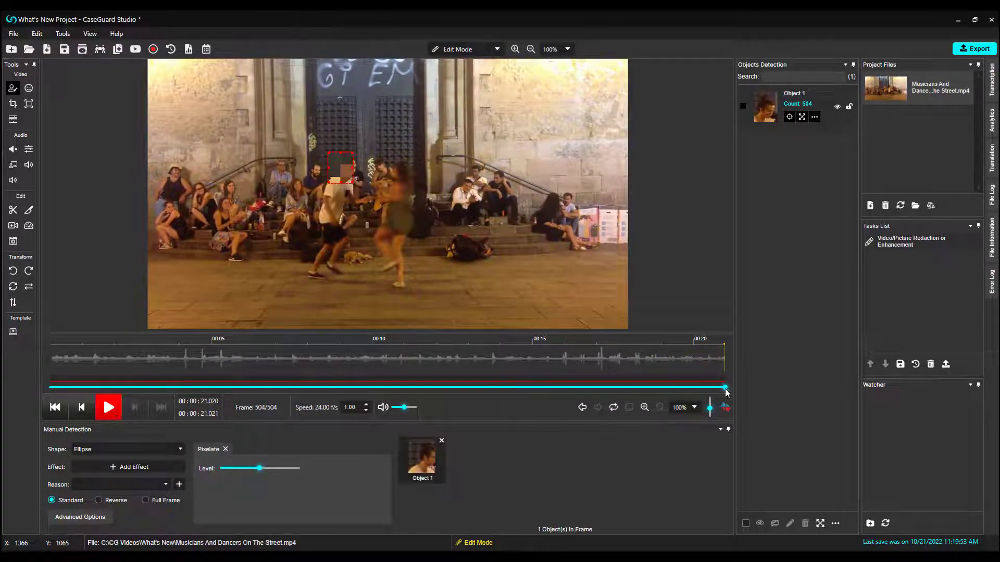
drag(724, 388, 36, 406)
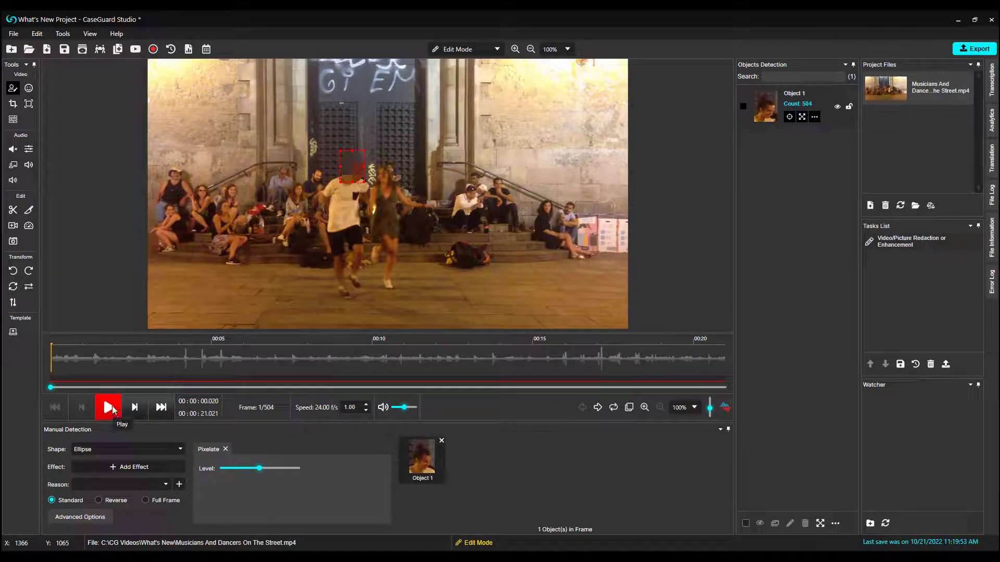
click(109, 408)
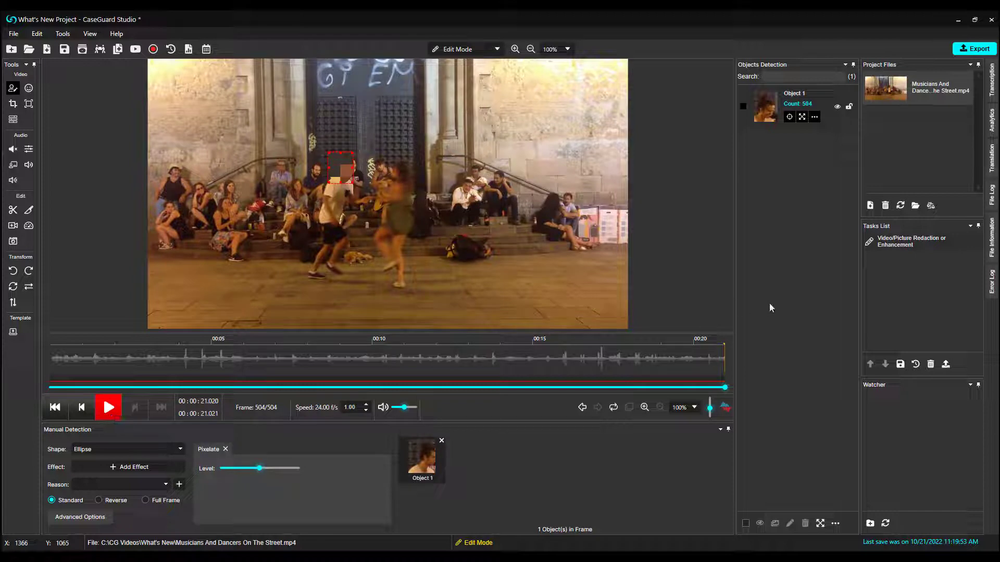
- Add the video Facebook-hearing.mp4 from the Demo folder to the project files
click(869, 205)
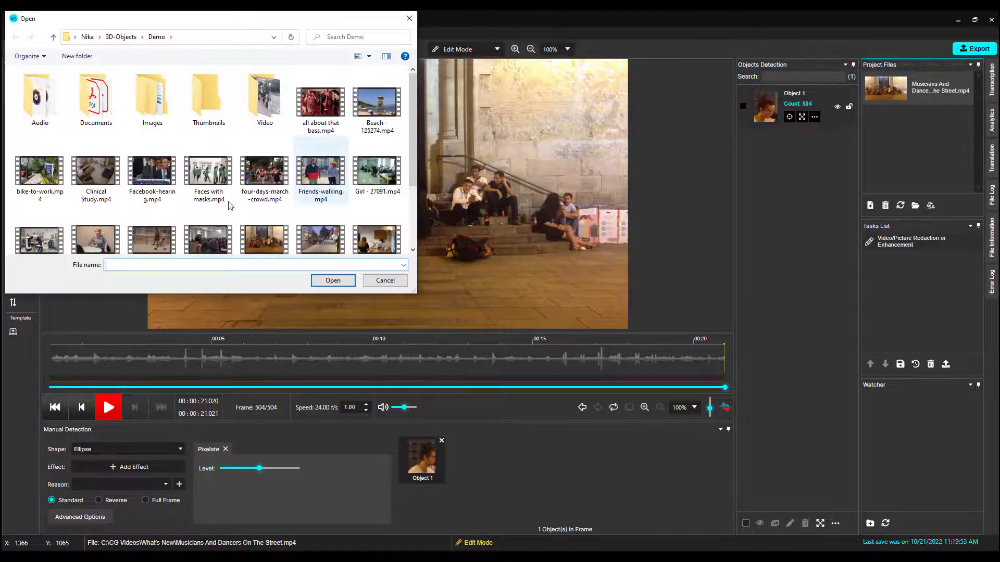
click(152, 172)
click(333, 280)
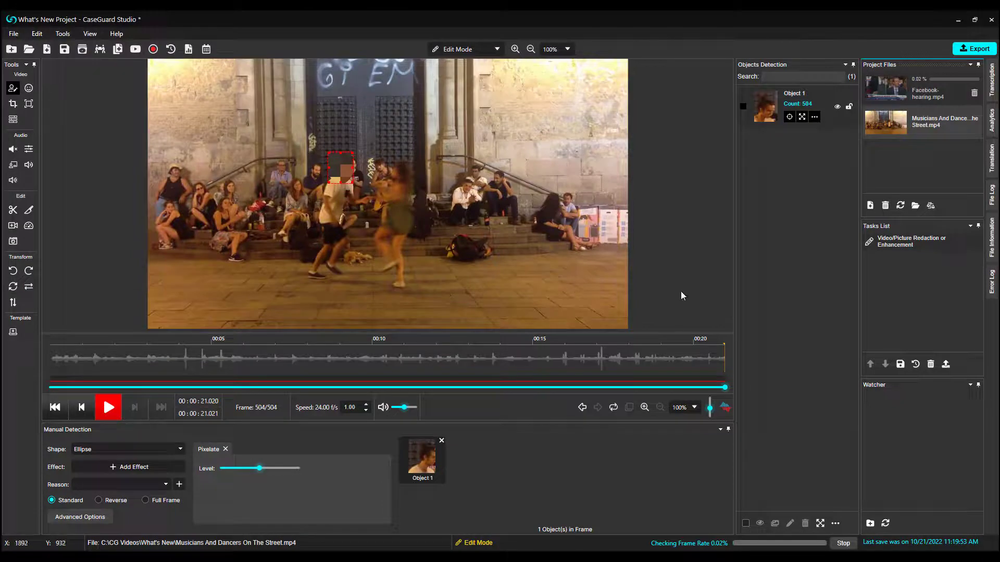
- Open Facebook-hearing.mp4 for editing and pin the Transcription panel in the workspace
double_click(908, 94)
click(523, 304)
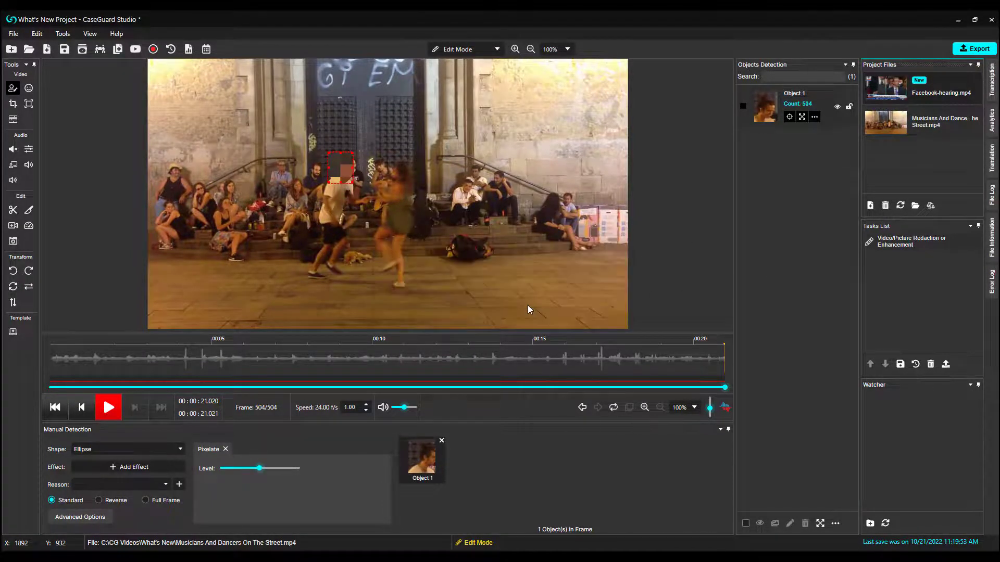
click(989, 77)
click(980, 66)
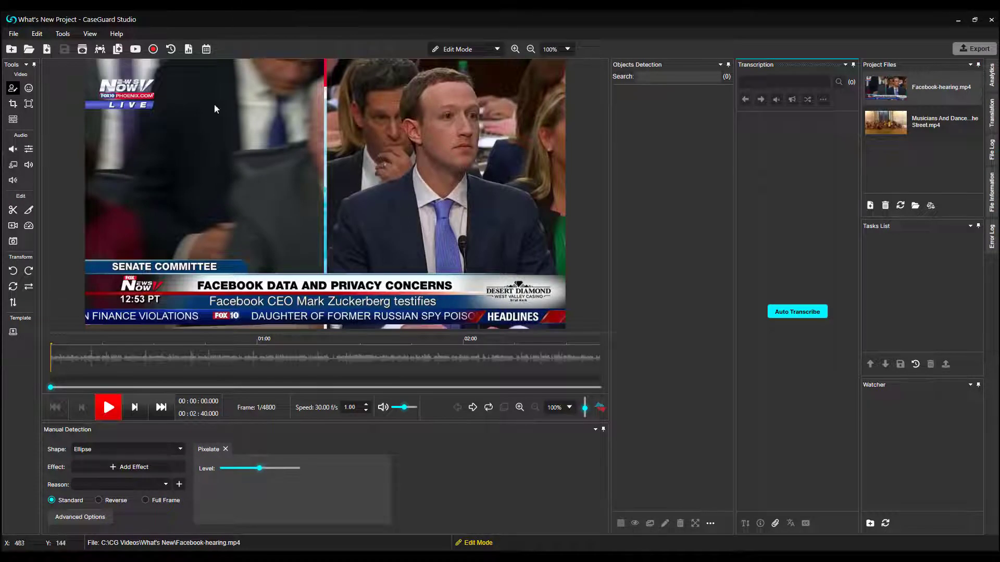
- Start AI automatic detection on the hearing video and choose Faces/Heads as the objects to detect
click(29, 88)
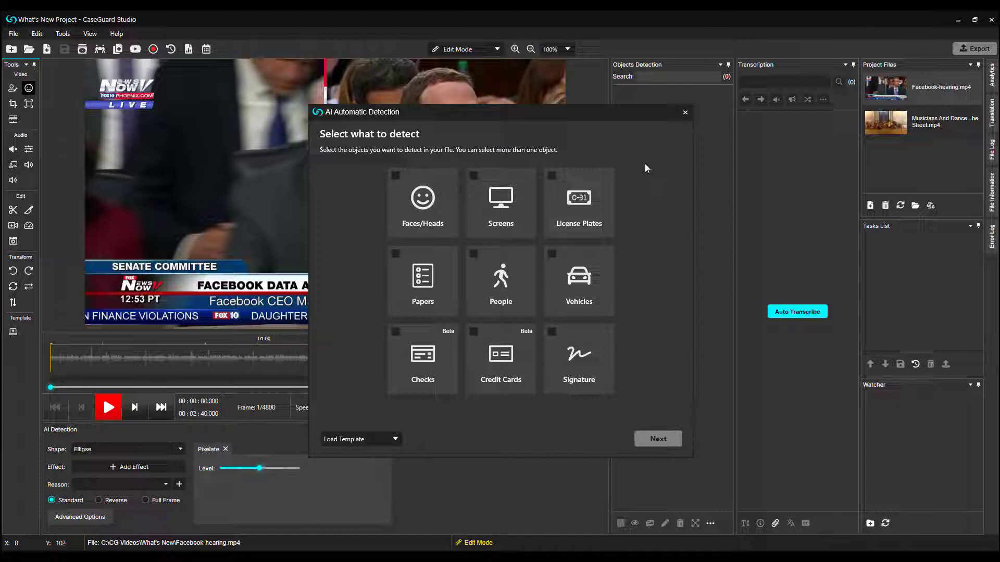
click(422, 197)
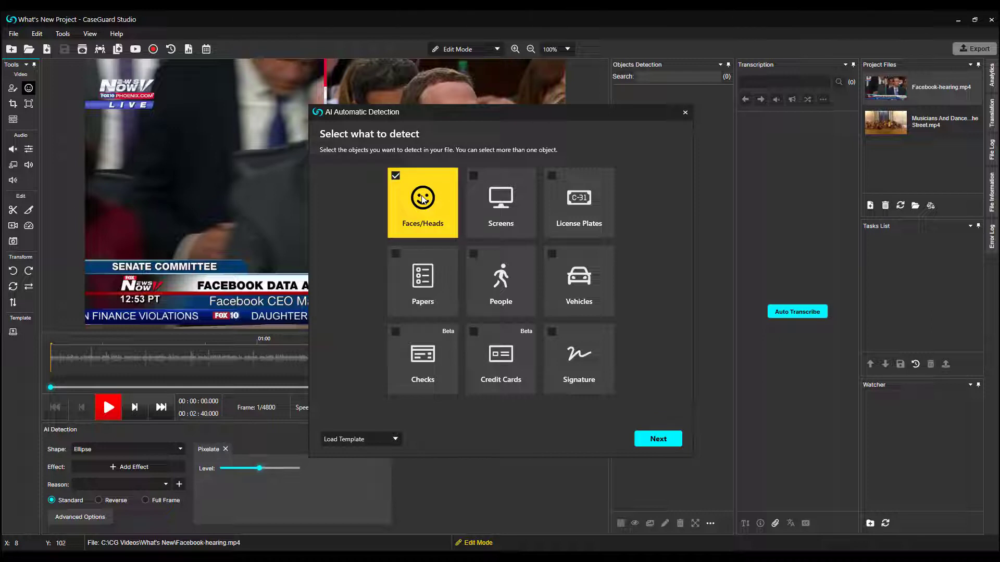
click(509, 296)
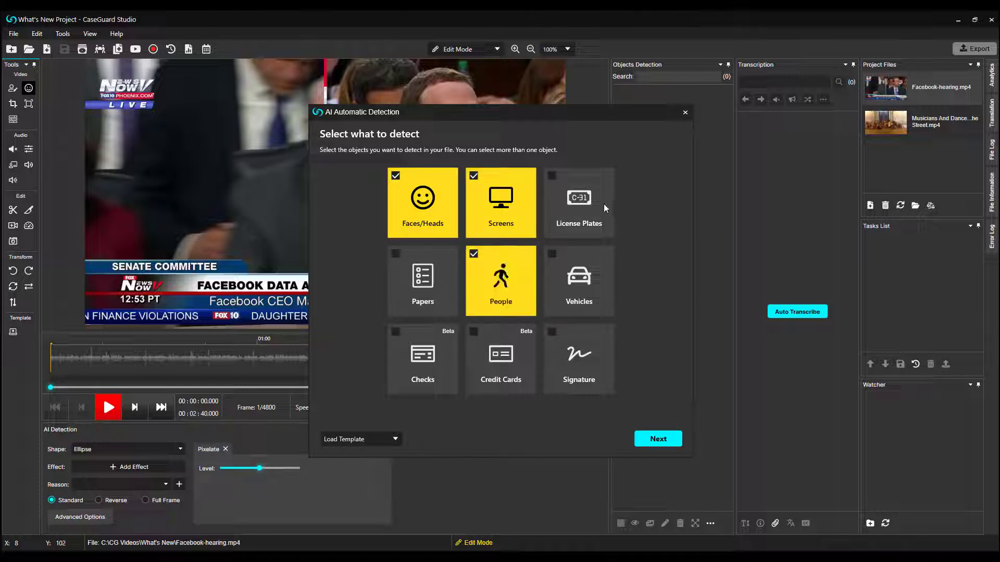
click(603, 202)
click(520, 200)
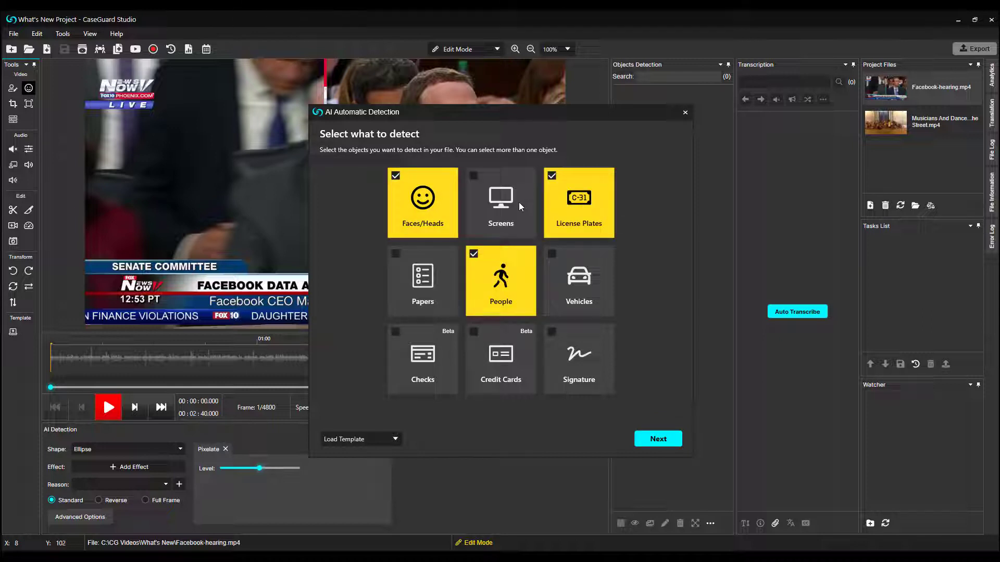
click(514, 279)
click(592, 220)
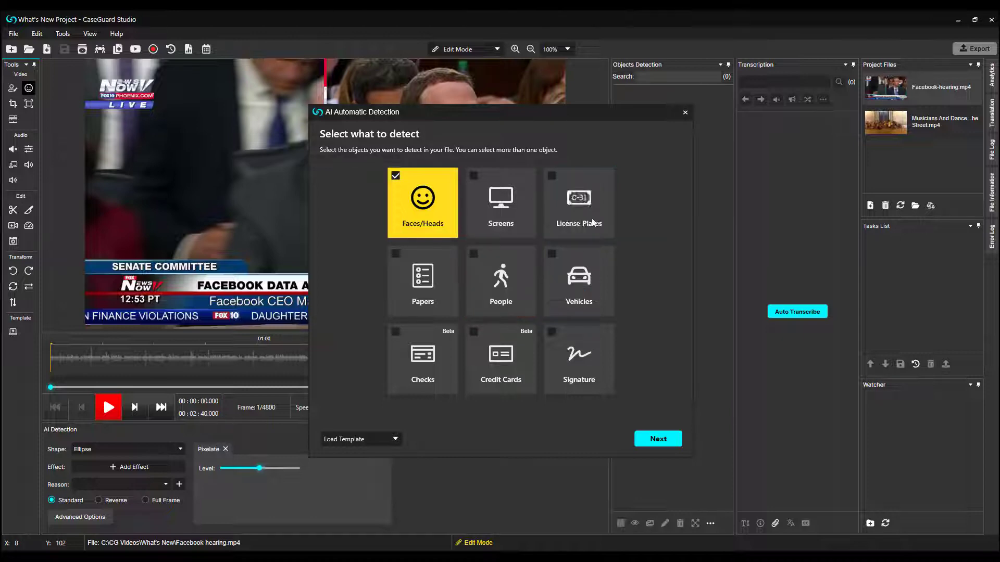
- Add the Adaptive Blur effect for faces and heads with the Ellipse shape and run the automatic detection
click(667, 443)
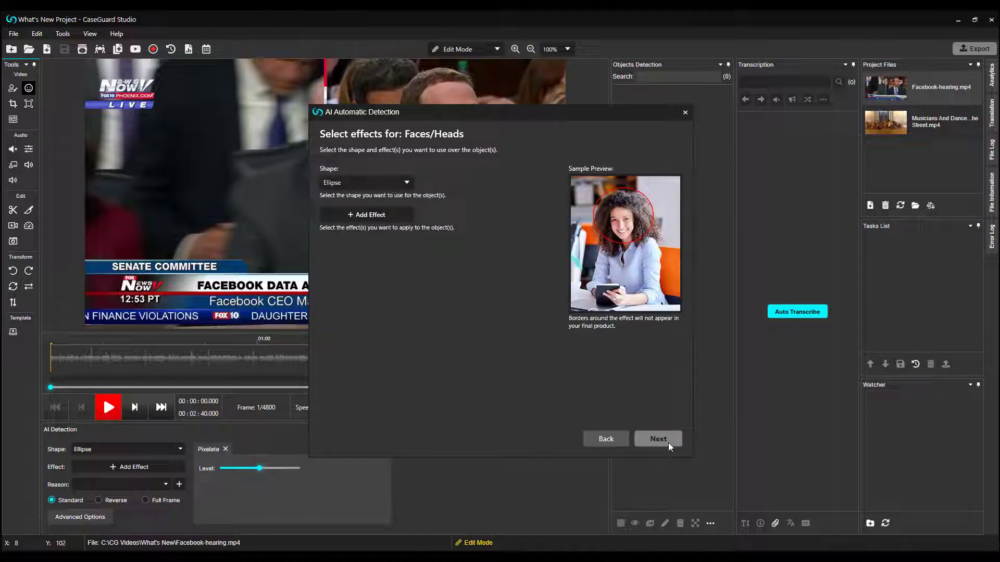
click(388, 213)
click(401, 214)
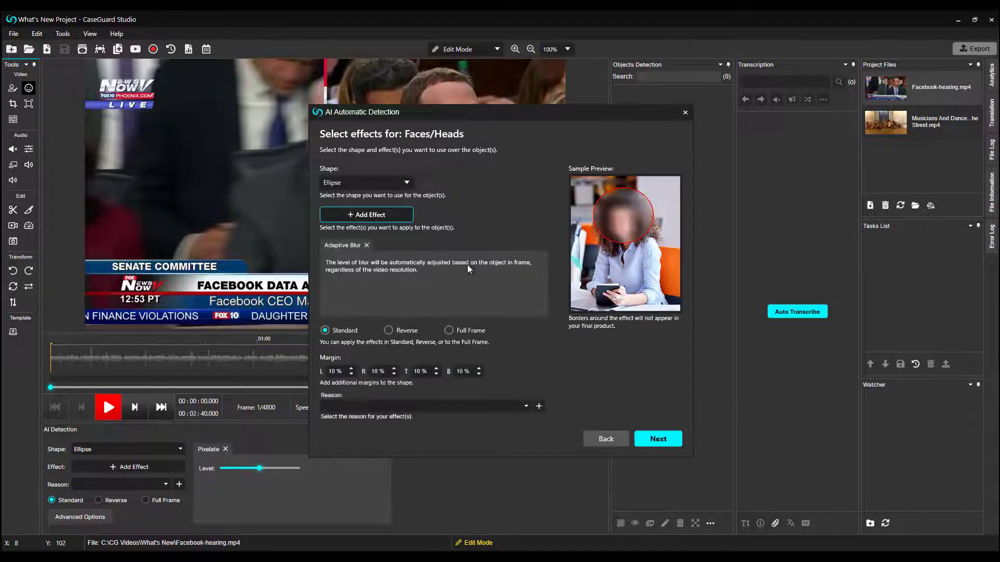
click(665, 440)
click(664, 440)
click(664, 439)
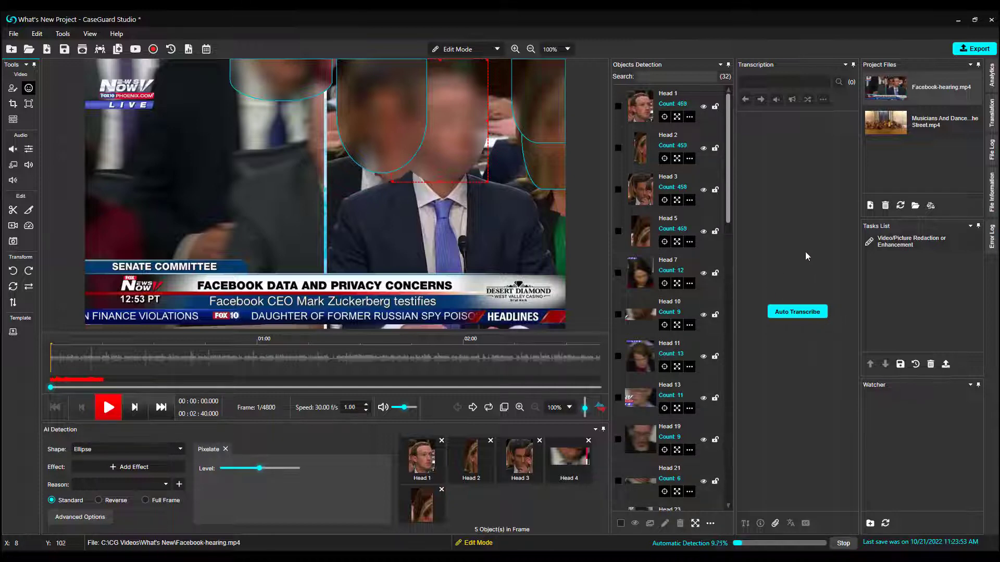
- Open automatic transcription for the hearing video, choose Detect Language as the spoken language, and try the multiple-languages option
click(808, 313)
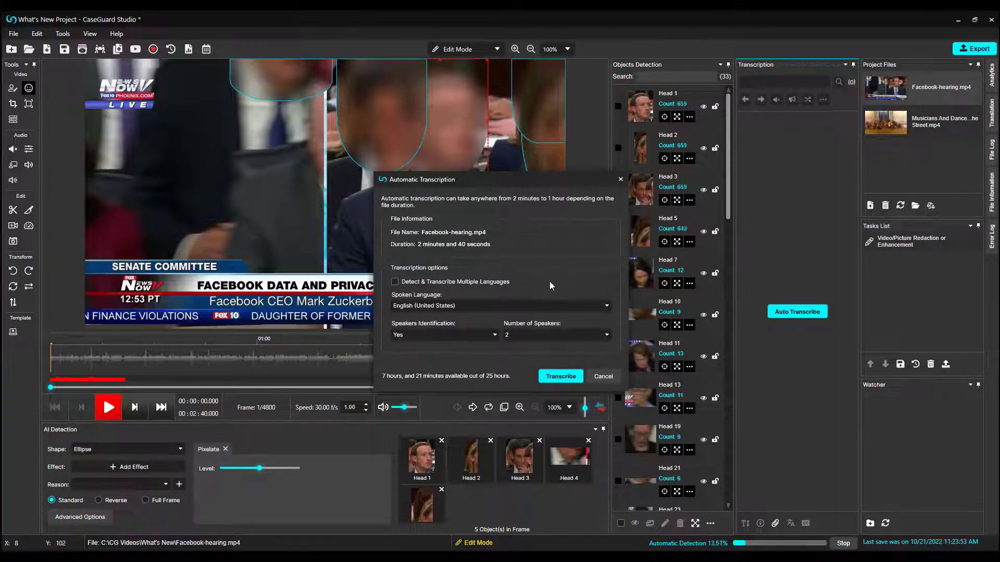
click(563, 305)
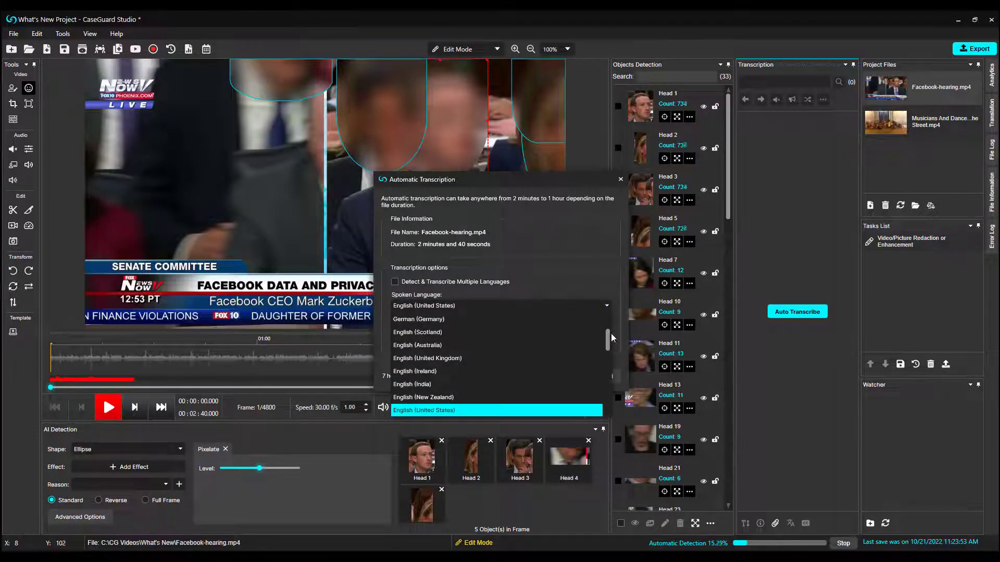
drag(608, 335, 609, 315)
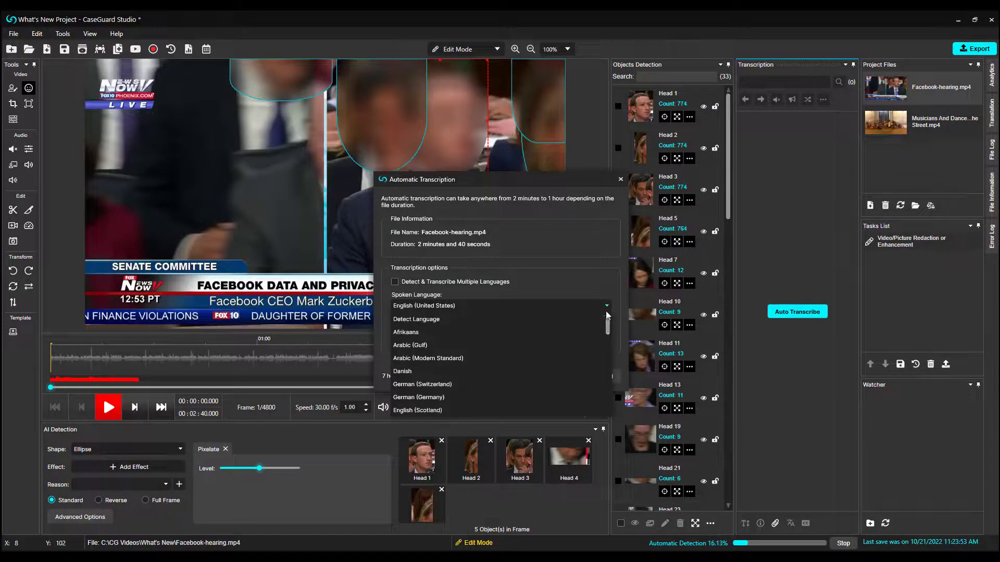
click(558, 319)
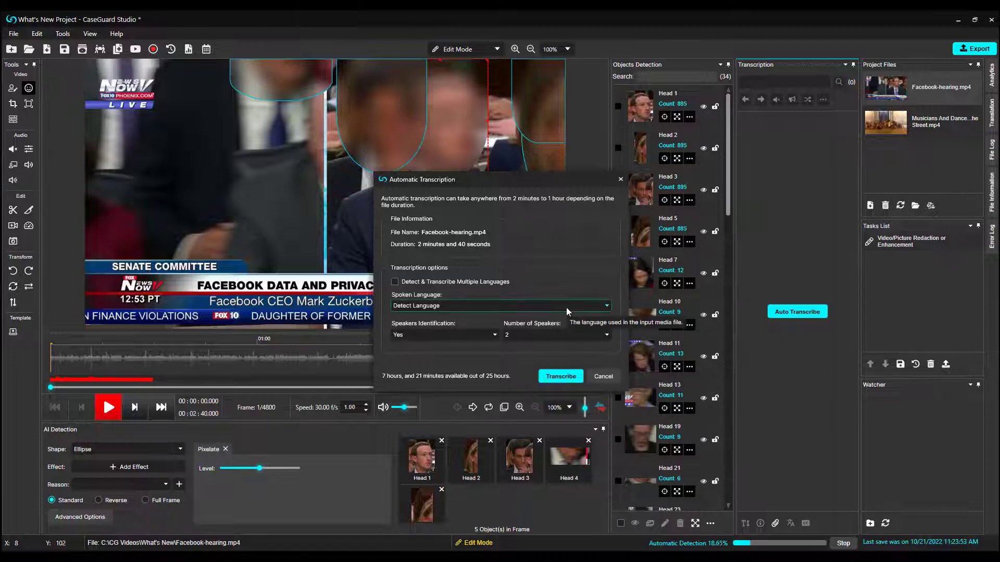
click(395, 282)
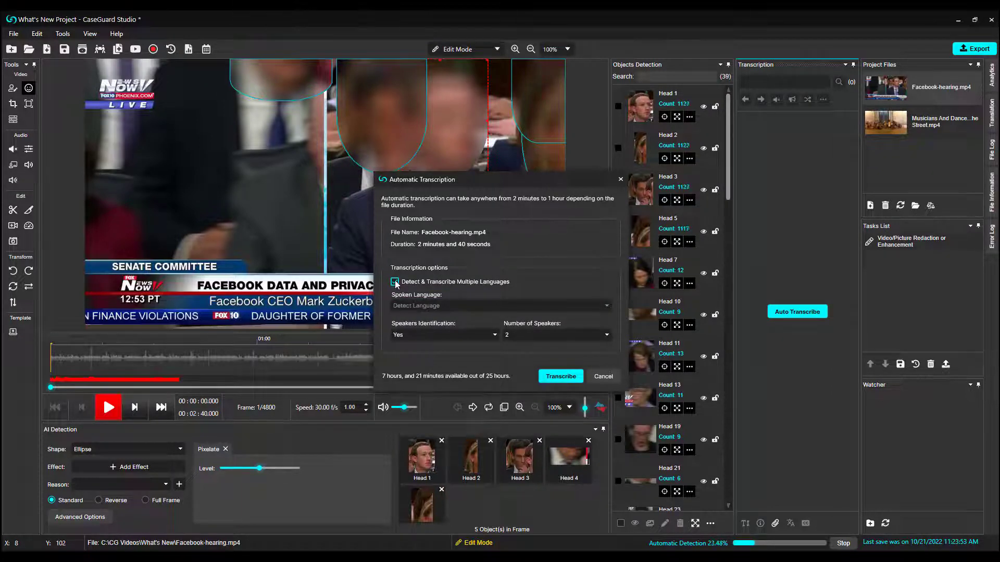
click(394, 282)
- Set the spoken language to English (United States) and start transcribing with speaker identification for 2 speakers
click(455, 305)
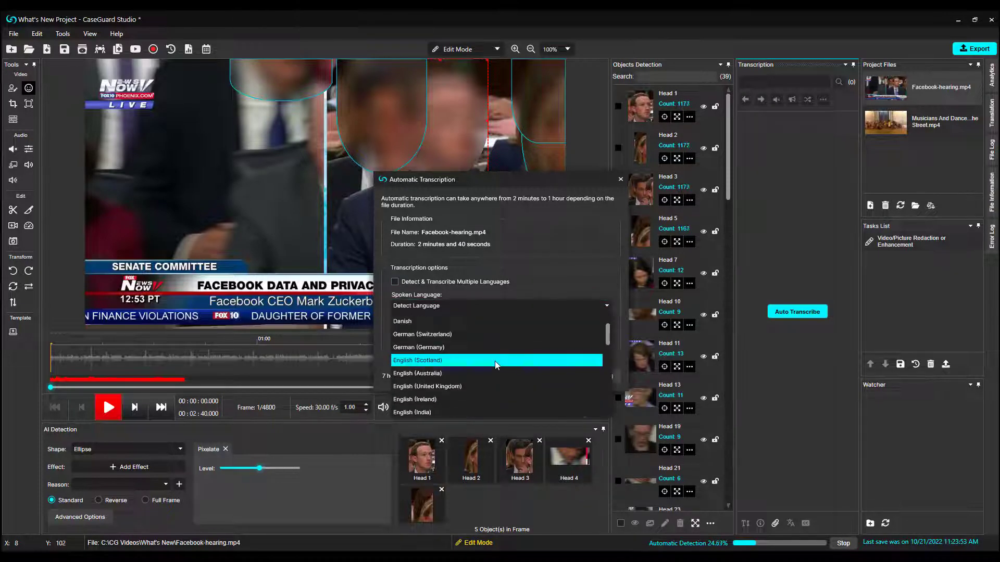
scroll(494, 361, down, 3)
click(481, 384)
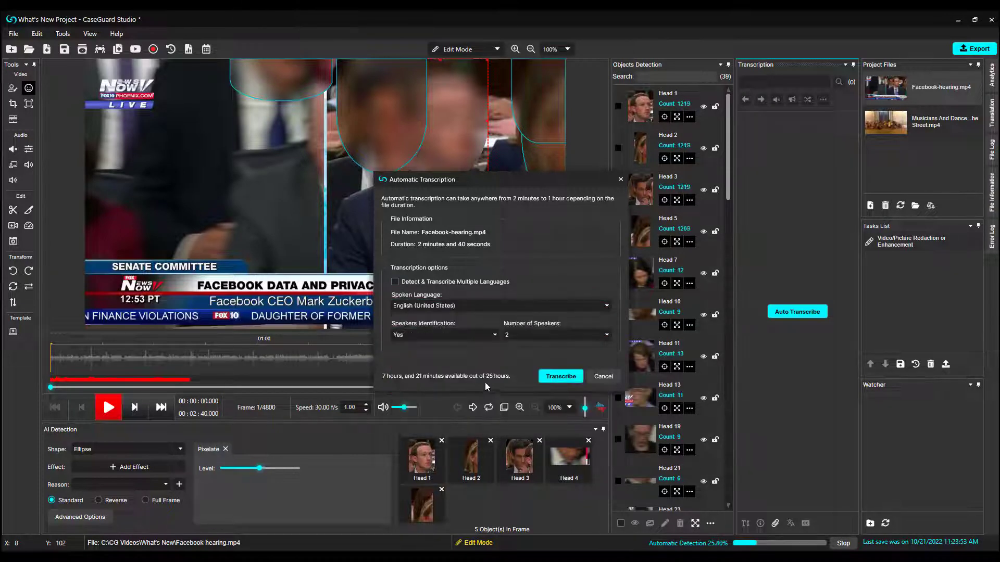
click(562, 378)
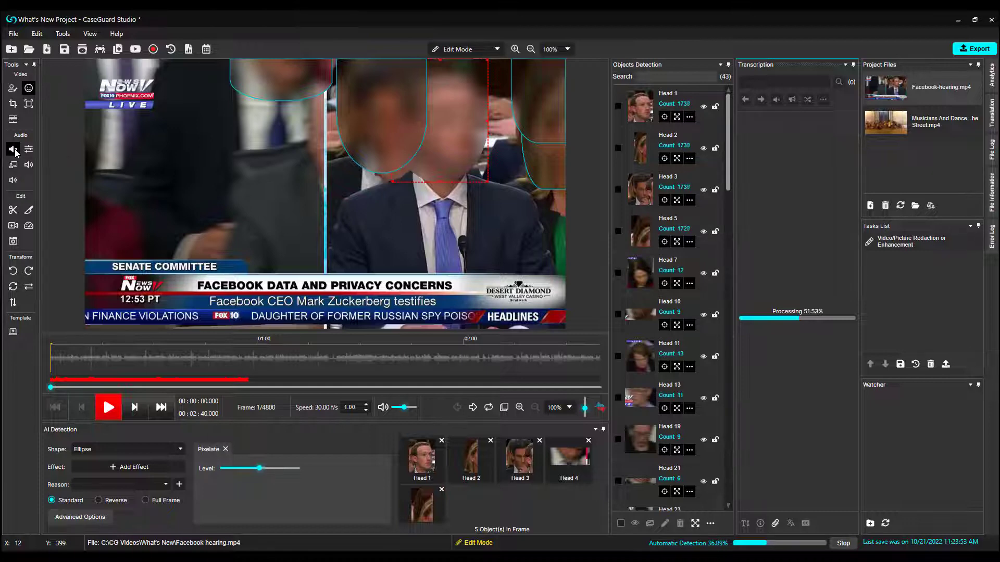
- Mark the audio from about 00:03.07 to 00:05.67 for redaction during playback and mute that segment
click(14, 151)
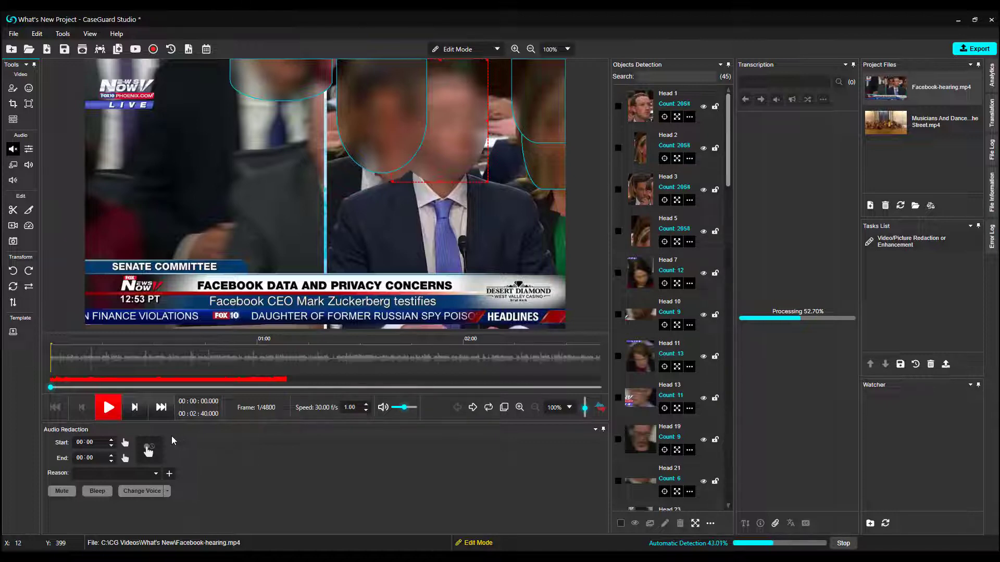
click(148, 450)
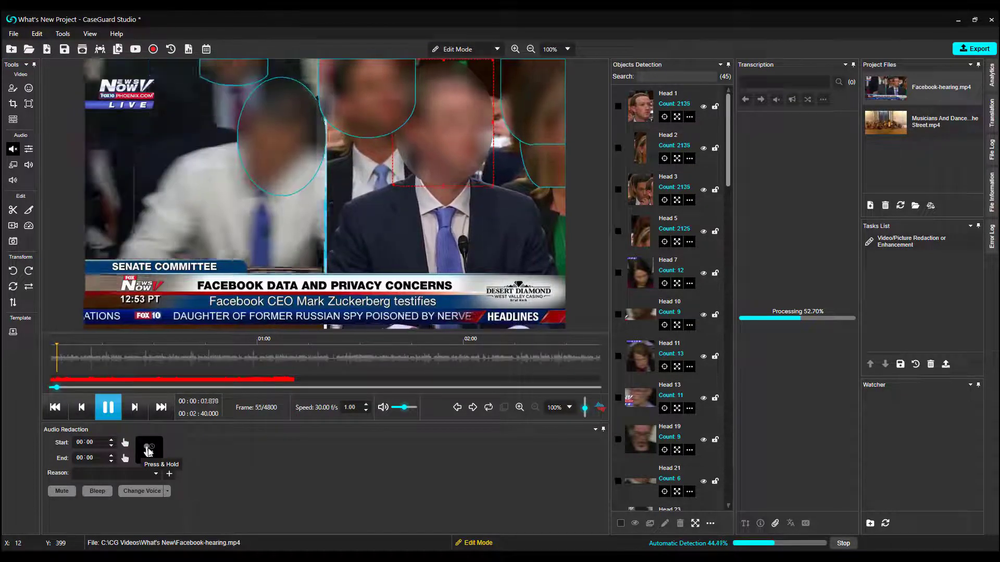
click(149, 452)
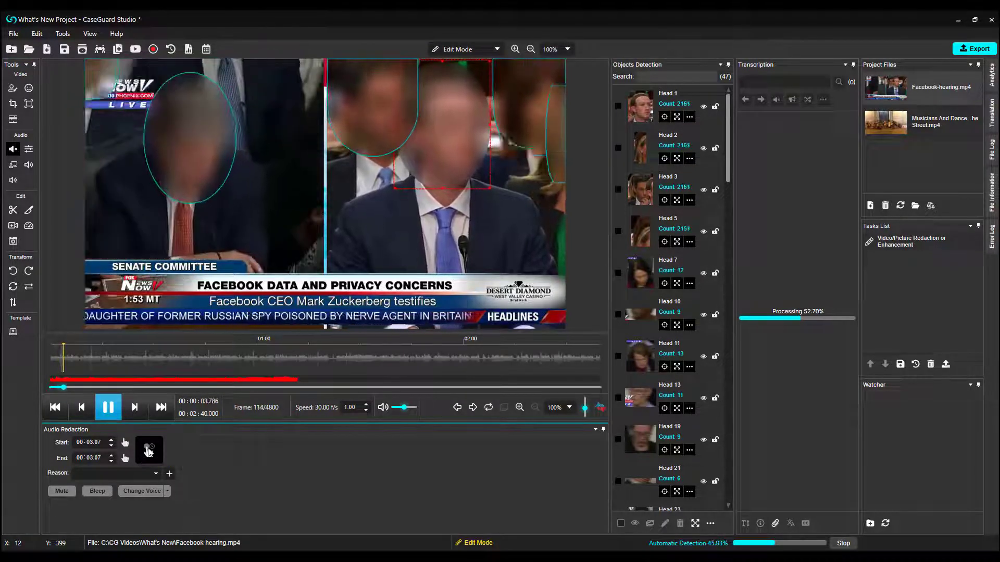
drag(148, 452, 148, 451)
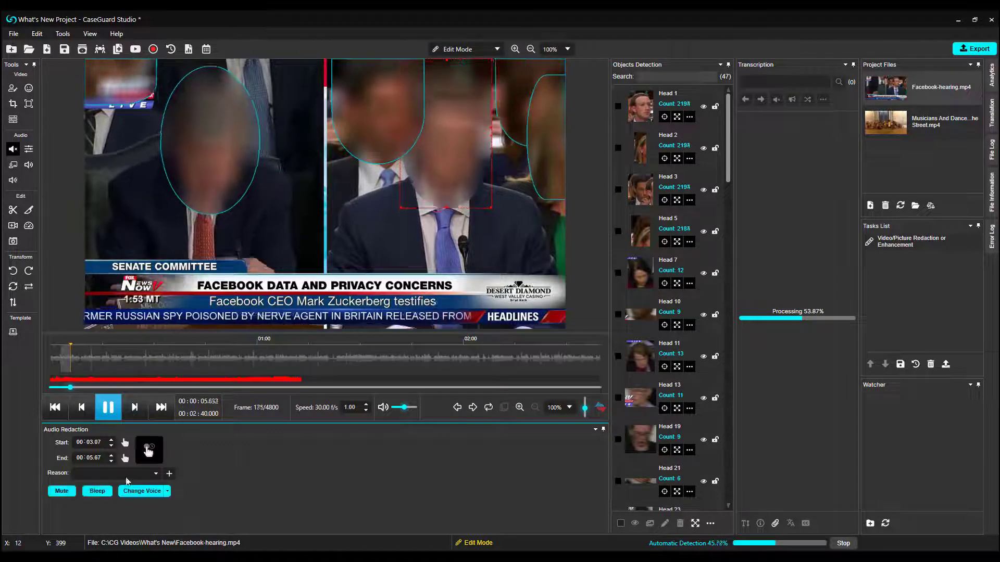
click(110, 407)
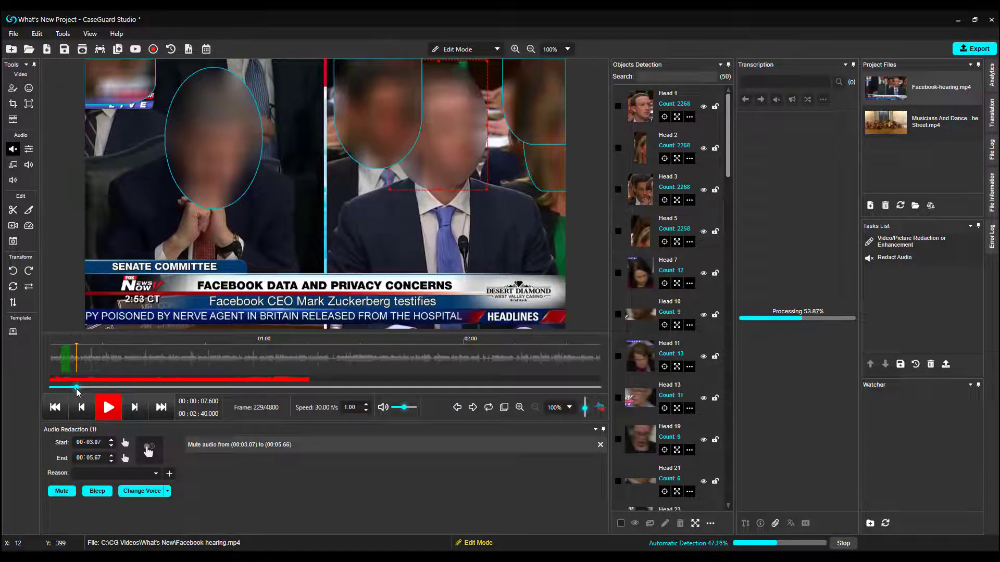
- Return to near the start of the video and play through the muted audio segment to check it
drag(78, 390, 54, 389)
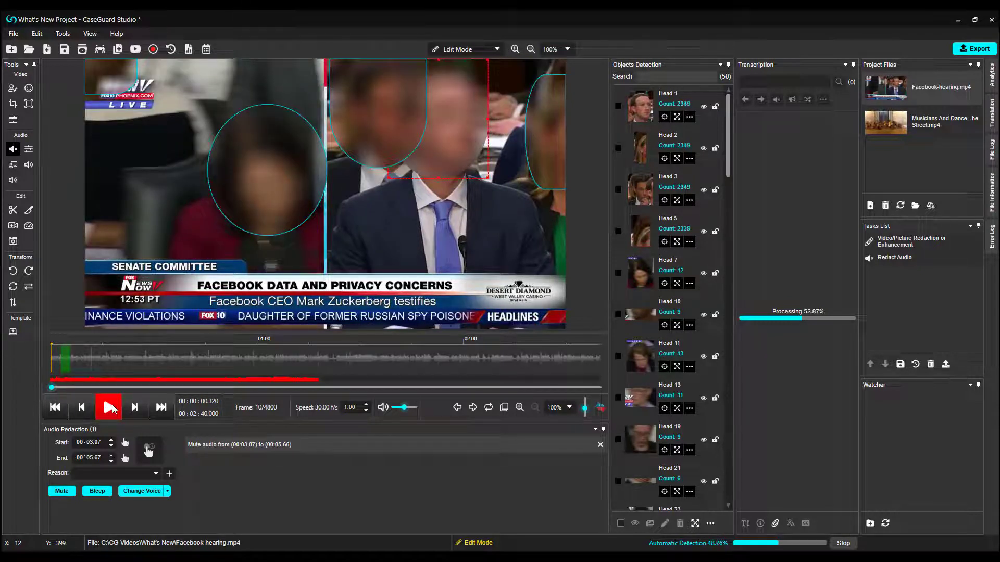
click(111, 408)
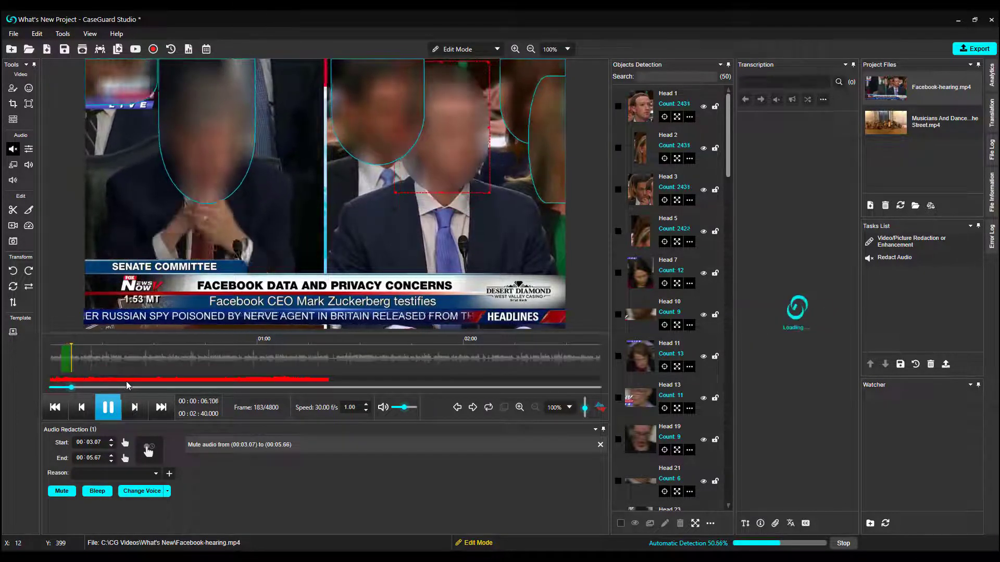
click(108, 408)
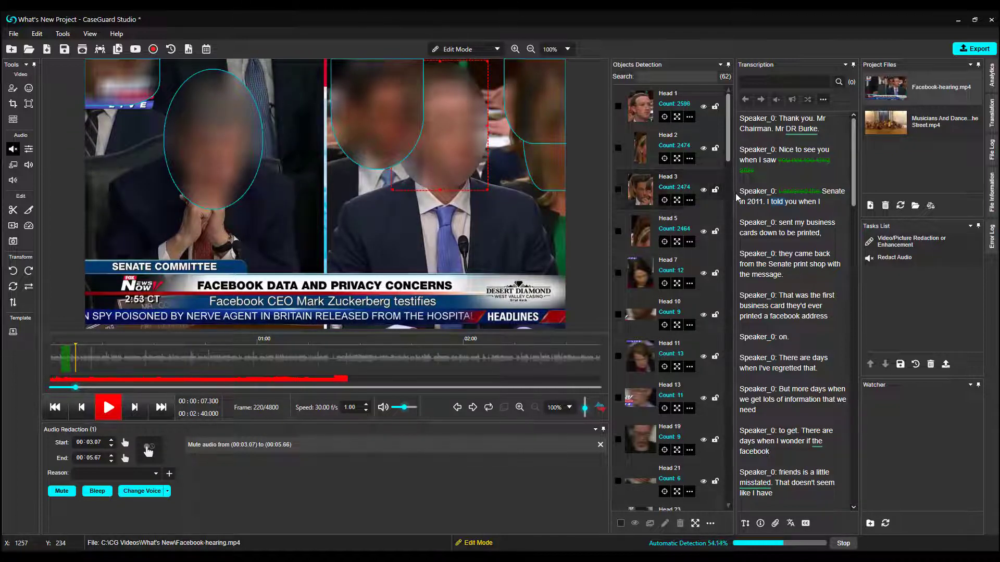
- Widen the Transcription panel and enlarge its text, playing the video to follow the transcript
drag(722, 198, 708, 196)
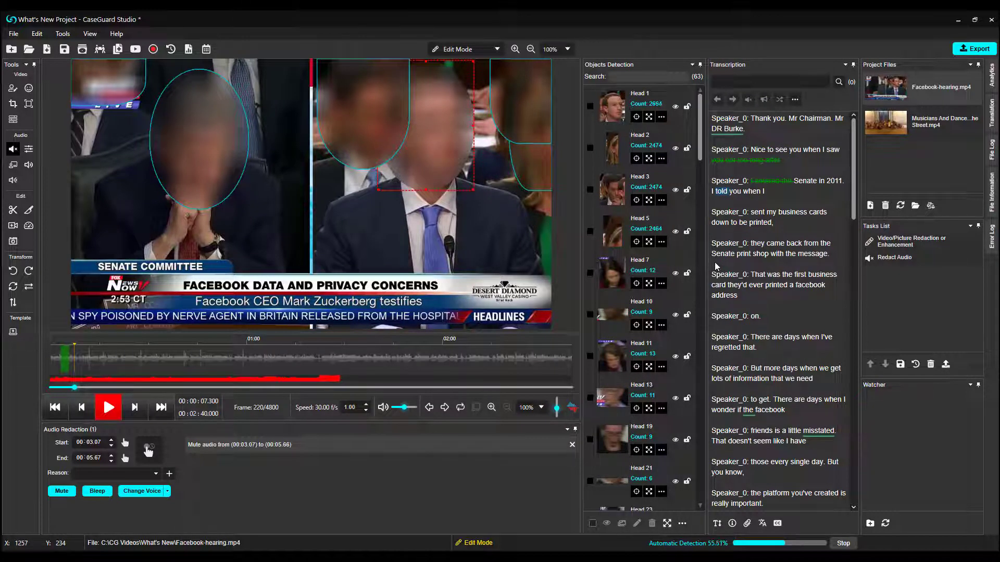
click(717, 523)
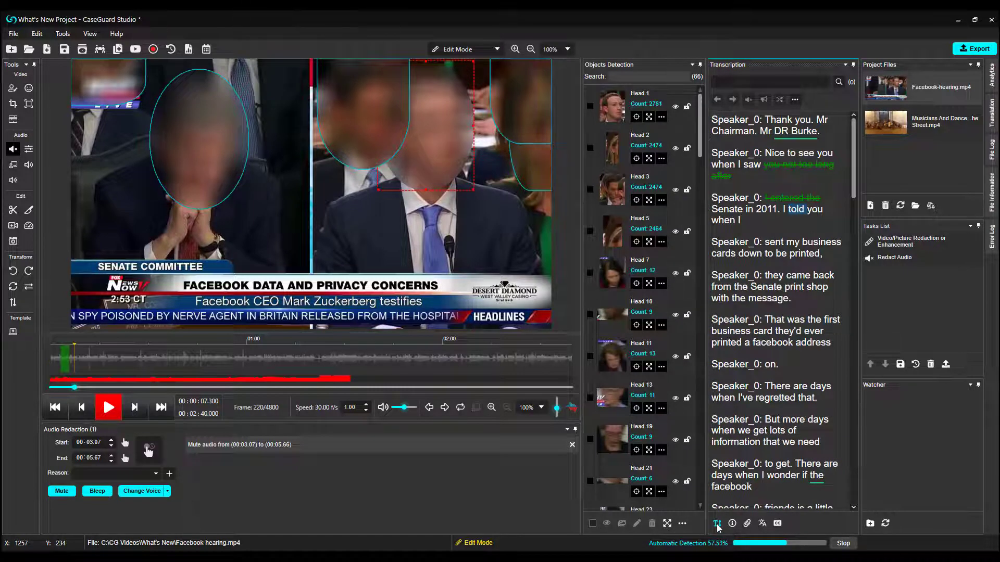
click(113, 409)
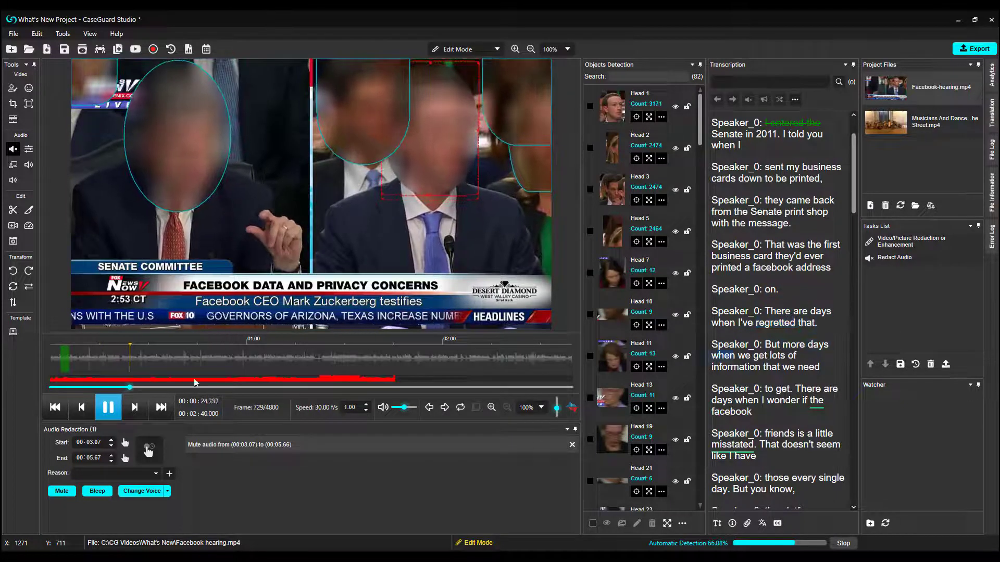
click(106, 411)
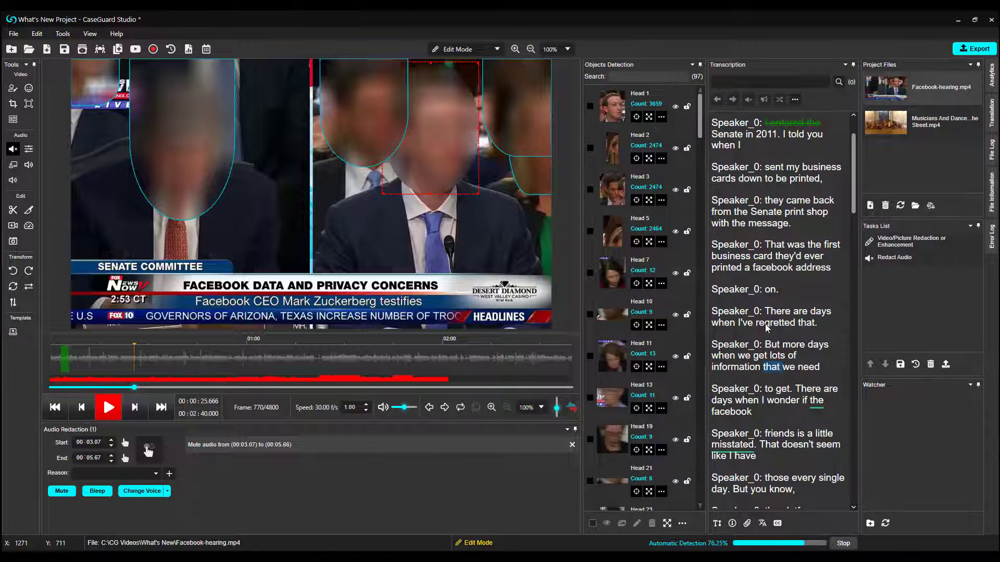
- Search the transcript for "Facebook" and mute every match, playing part of the video to check the result
click(761, 83)
text(Facebook)
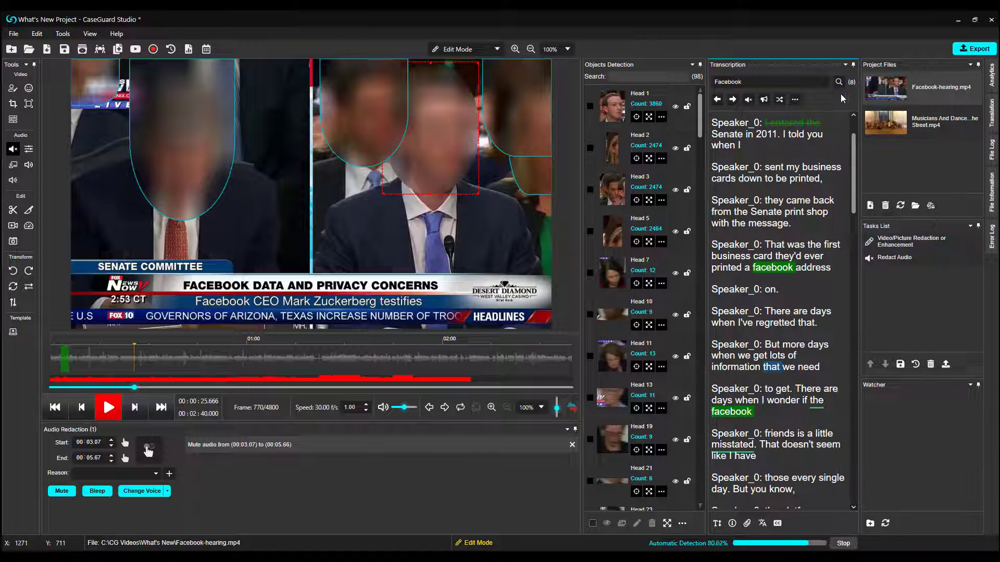
click(752, 103)
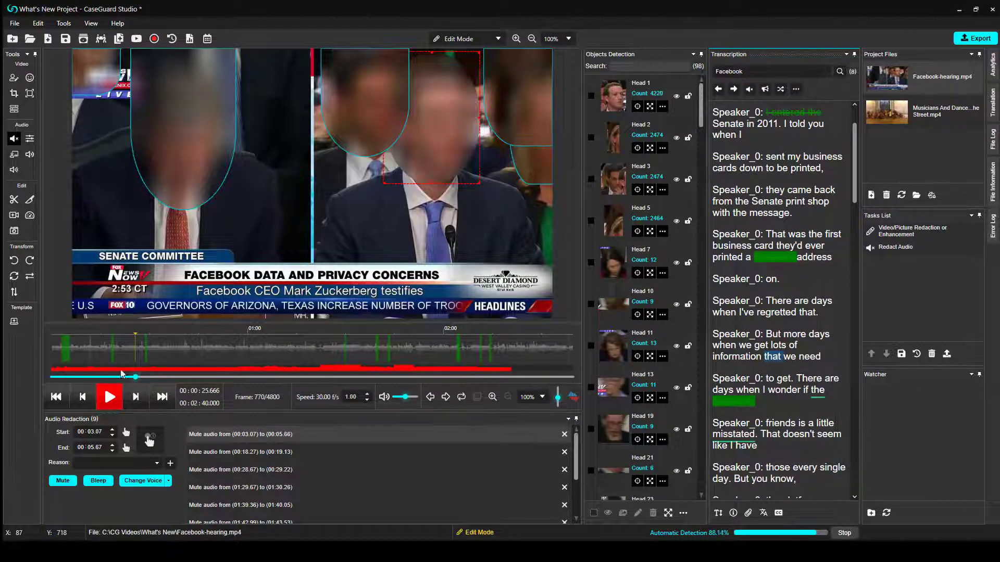
click(116, 399)
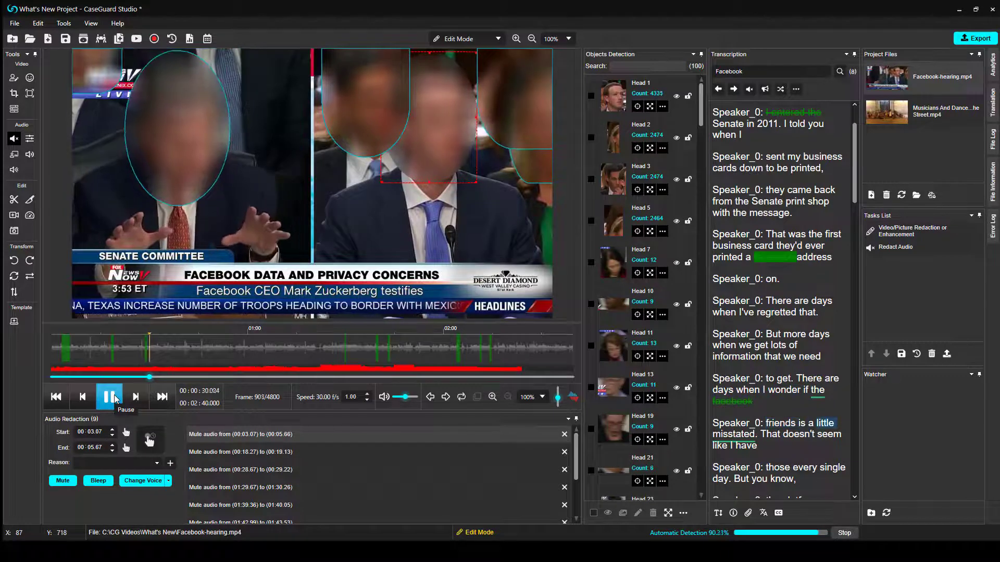
click(115, 398)
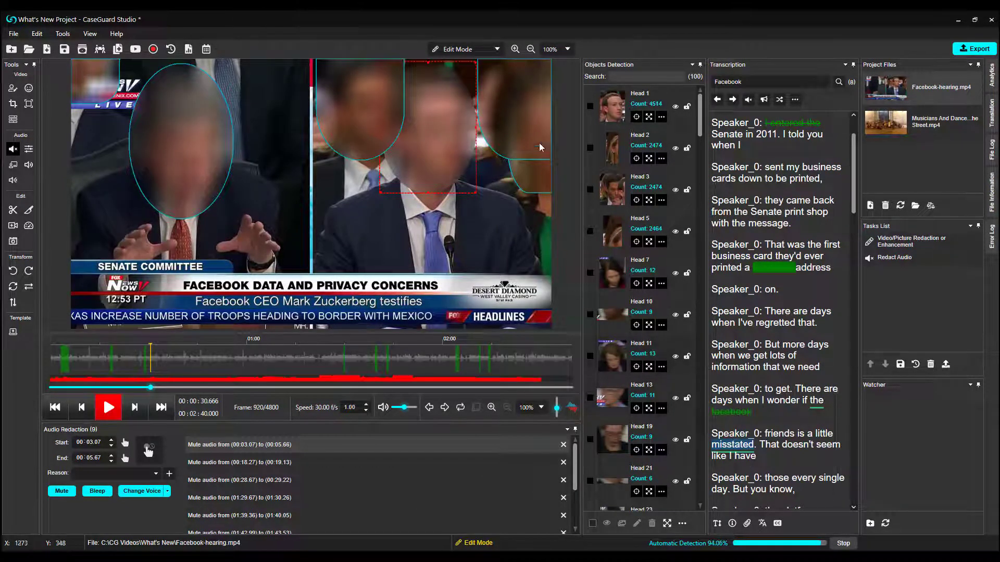
- Keep the viewer in Edit Mode and save the project
click(498, 50)
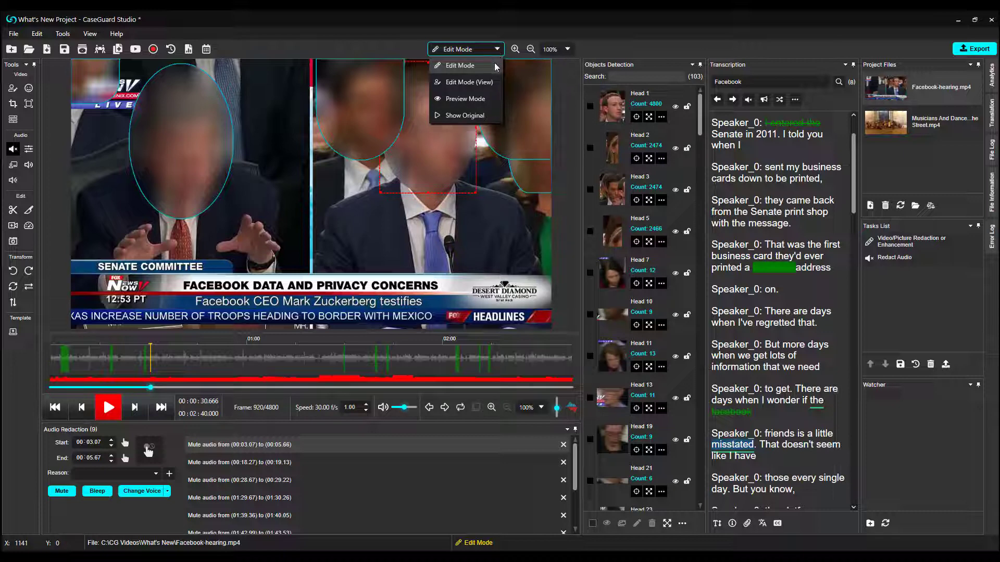
click(494, 63)
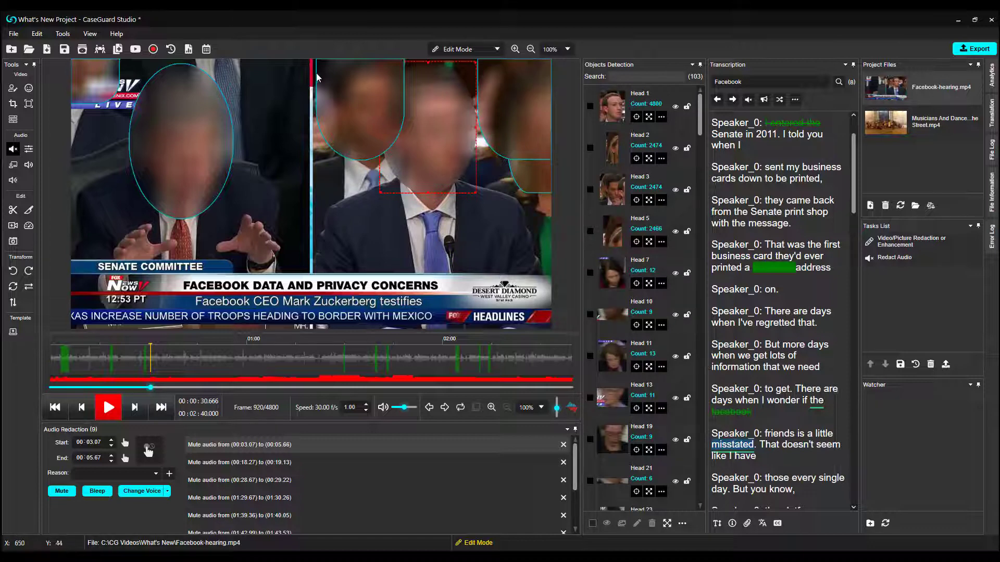
key(ctrl+s)
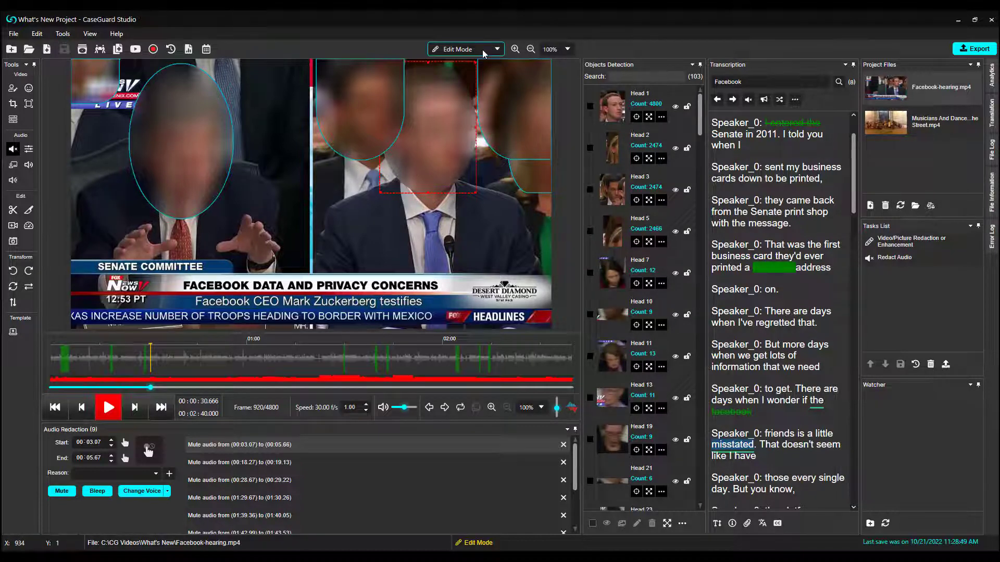
- Switch the viewer to Edit Mode (View) and briefly play the video to see what lies behind the redactions
click(490, 52)
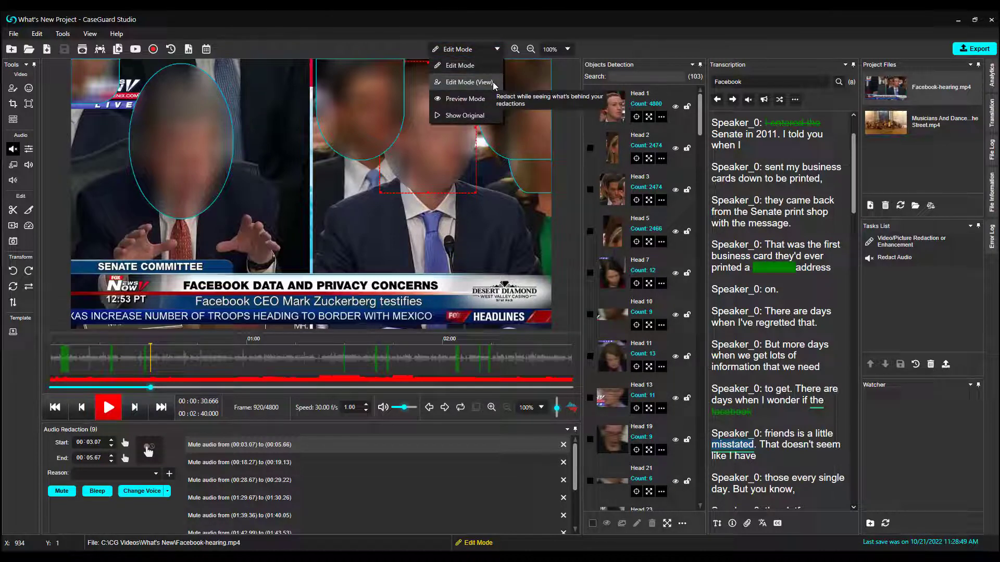
click(494, 86)
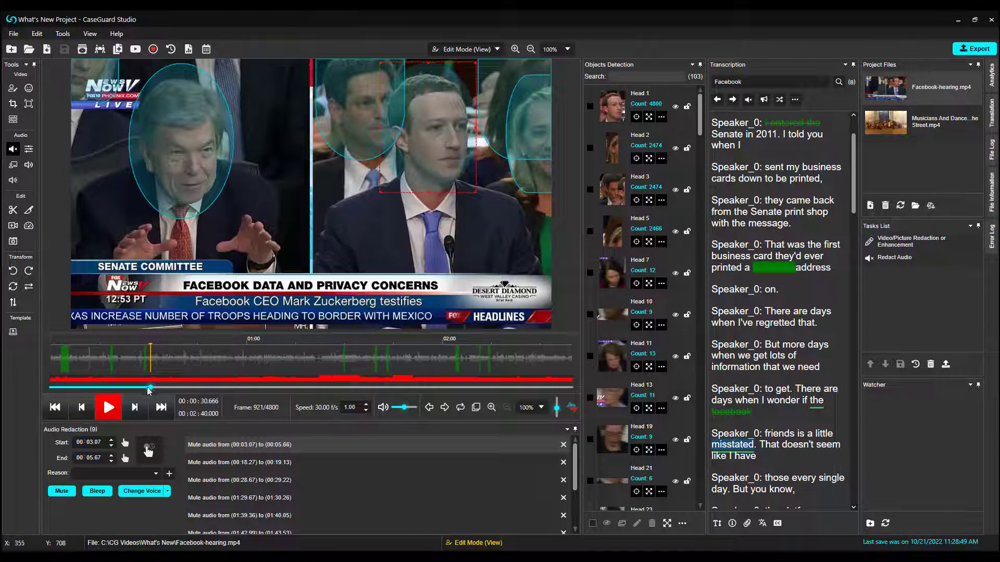
click(111, 411)
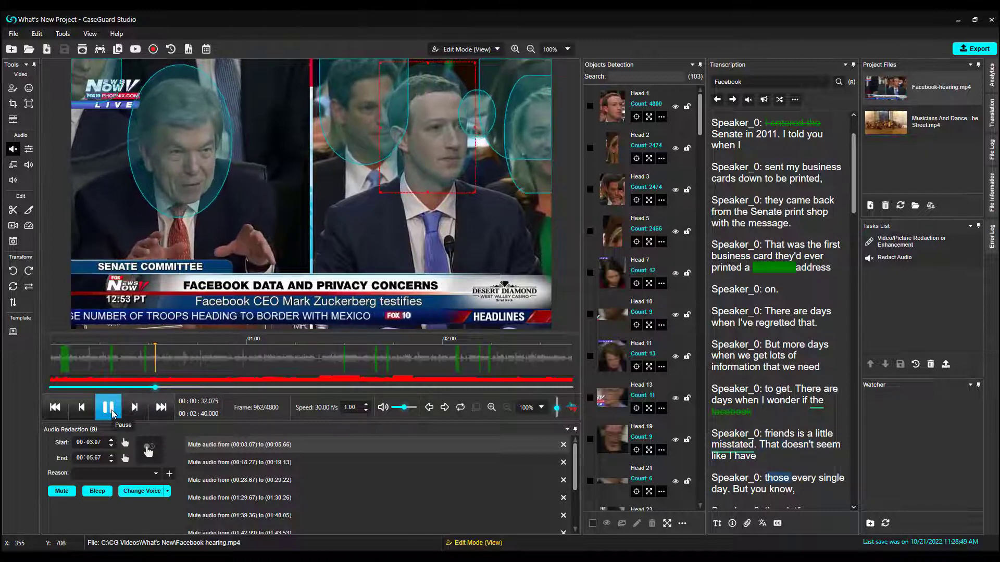
click(112, 411)
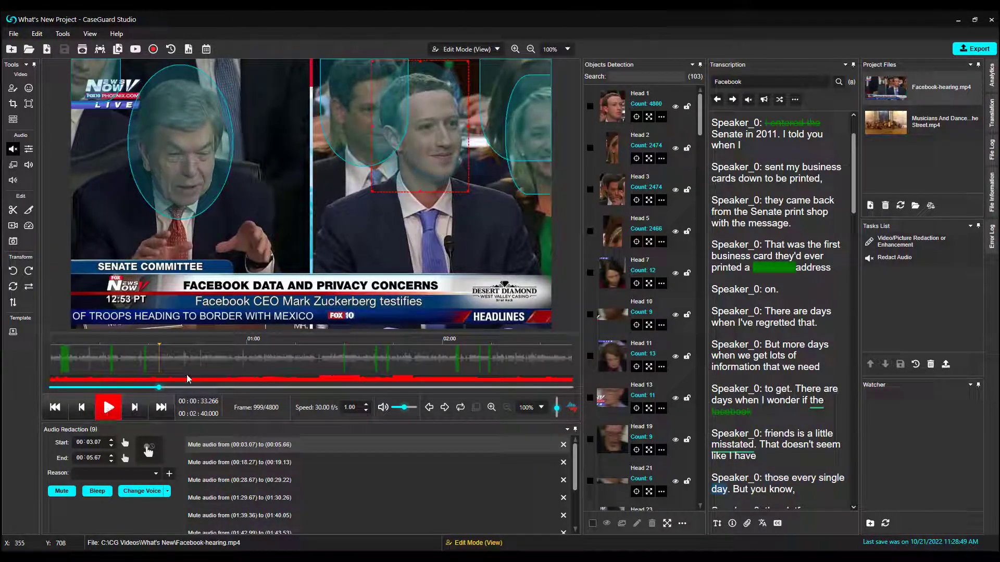
- View the current frame in Preview Mode and in Show Original to compare the redacted and unredacted footage
click(497, 50)
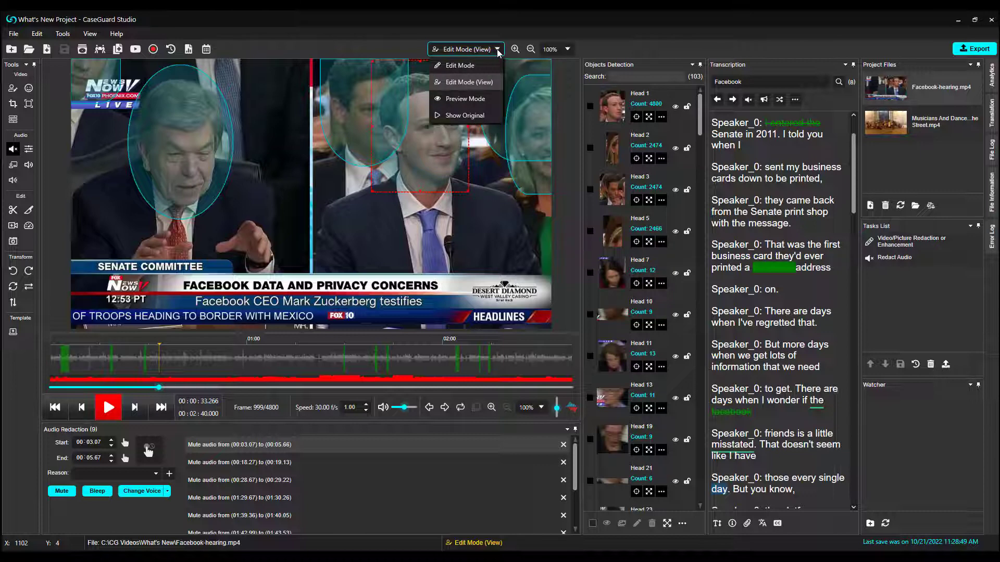
click(488, 104)
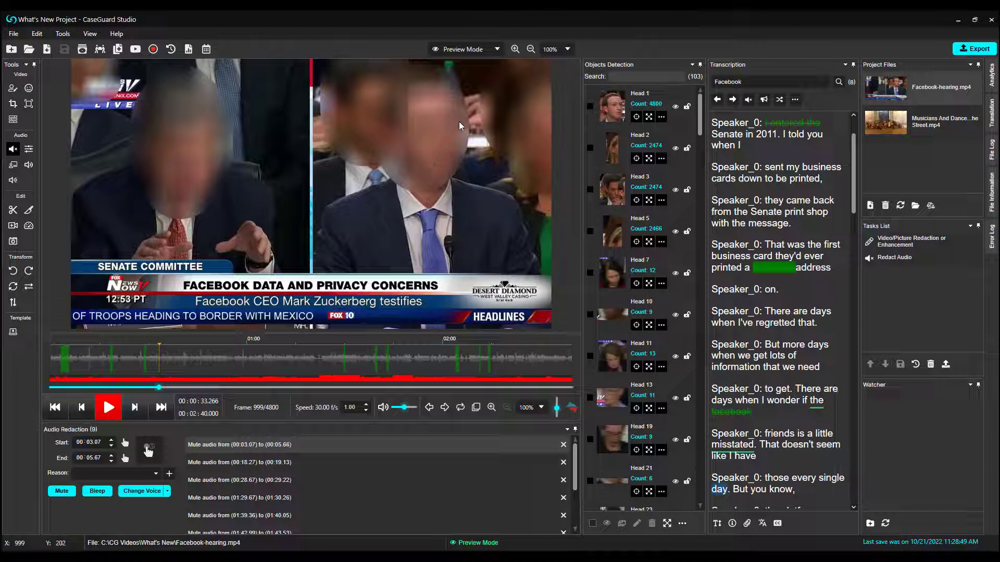
click(498, 51)
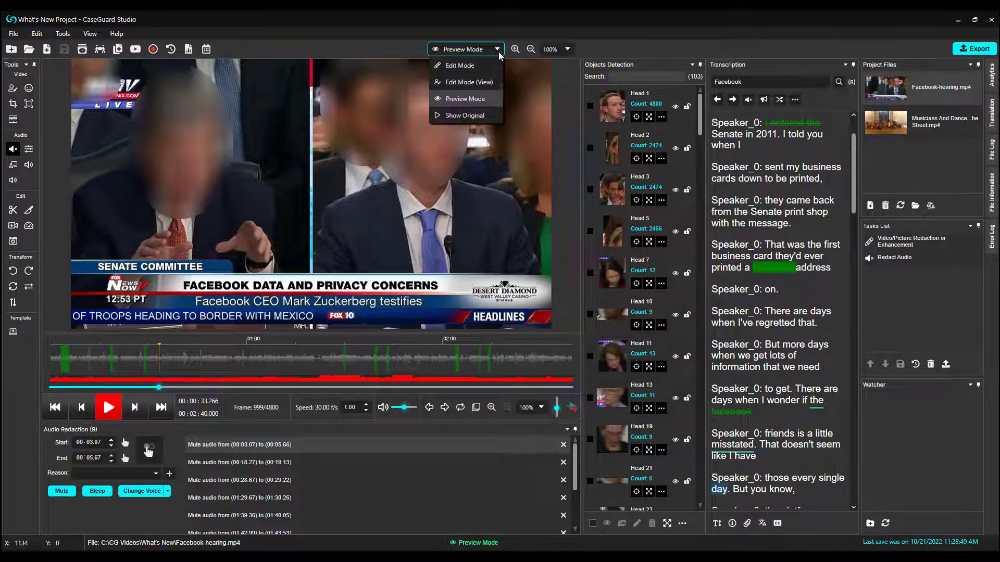
click(485, 116)
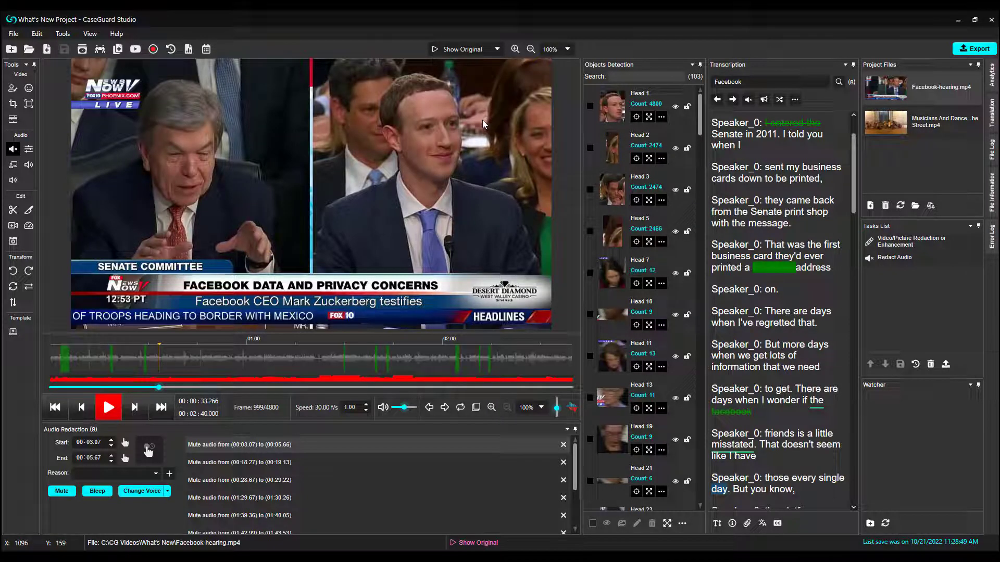
- Switch the viewer from Show Original back to Edit Mode (View)
click(497, 51)
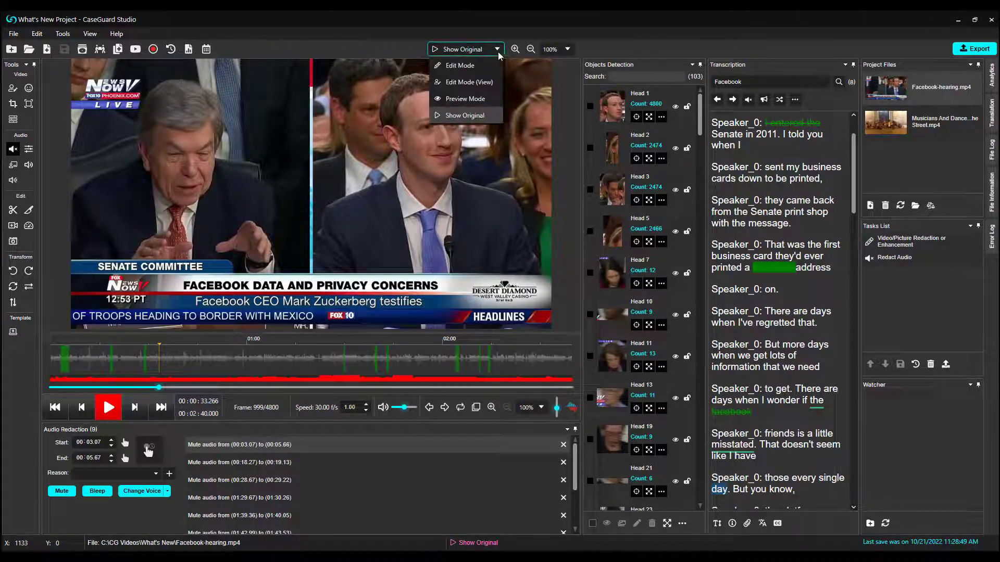
click(482, 82)
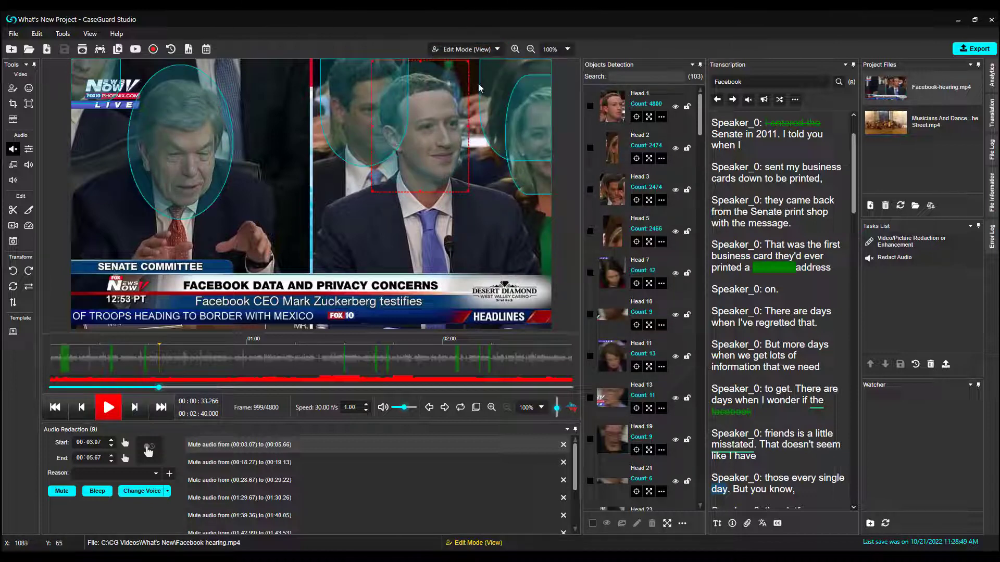
- Add the email archive reseller-w-attachments.pst from the Documents emails folder to the project files
click(870, 207)
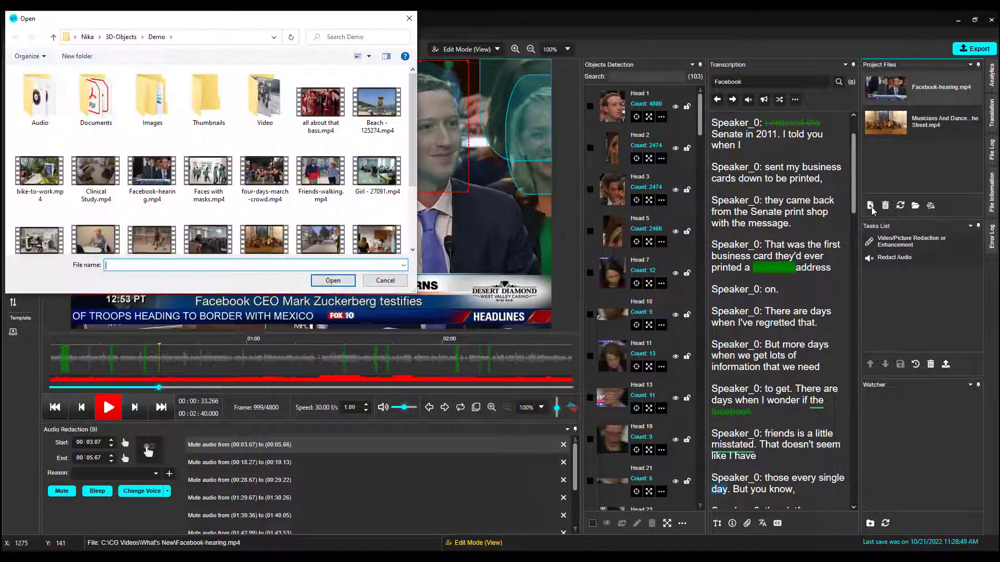
double_click(97, 100)
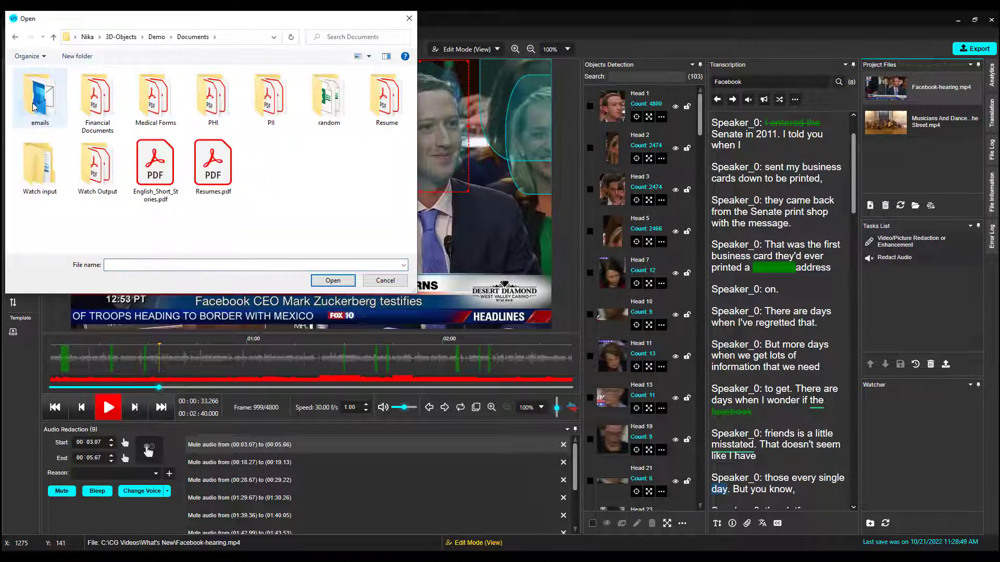
double_click(53, 102)
double_click(52, 101)
double_click(166, 99)
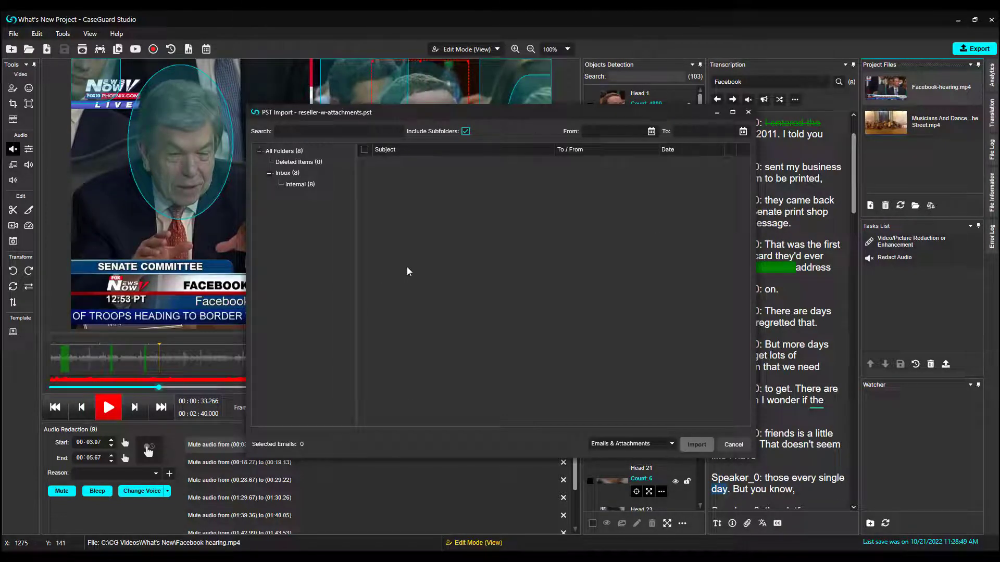
- Select all the emails in the Inbox folder and import them as Emails & Attachments
click(291, 172)
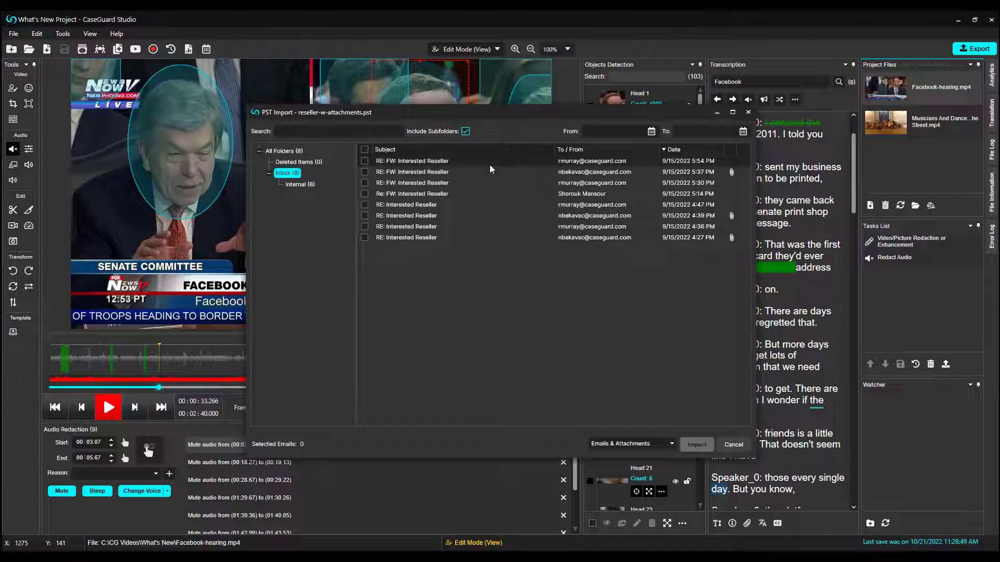
click(365, 149)
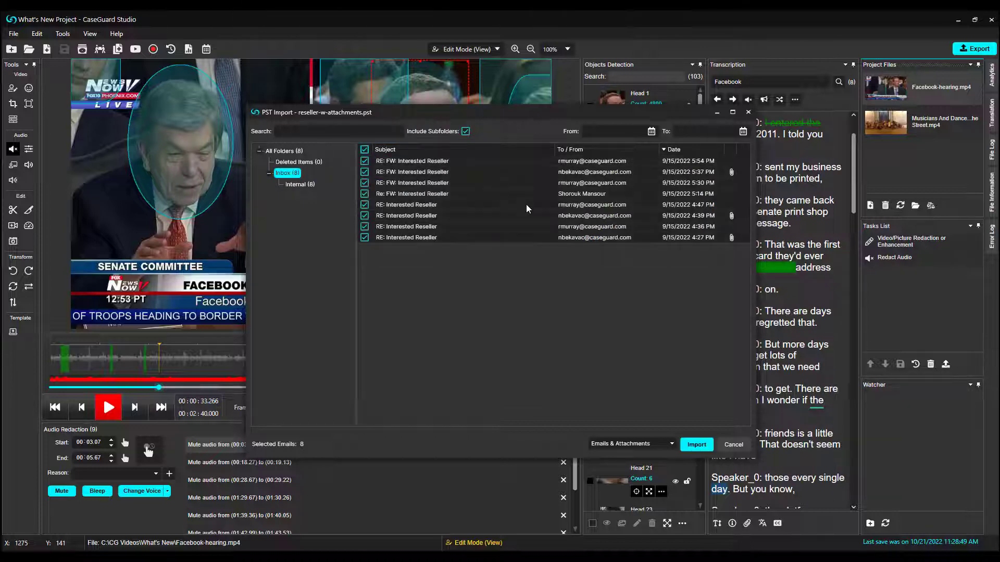
click(672, 445)
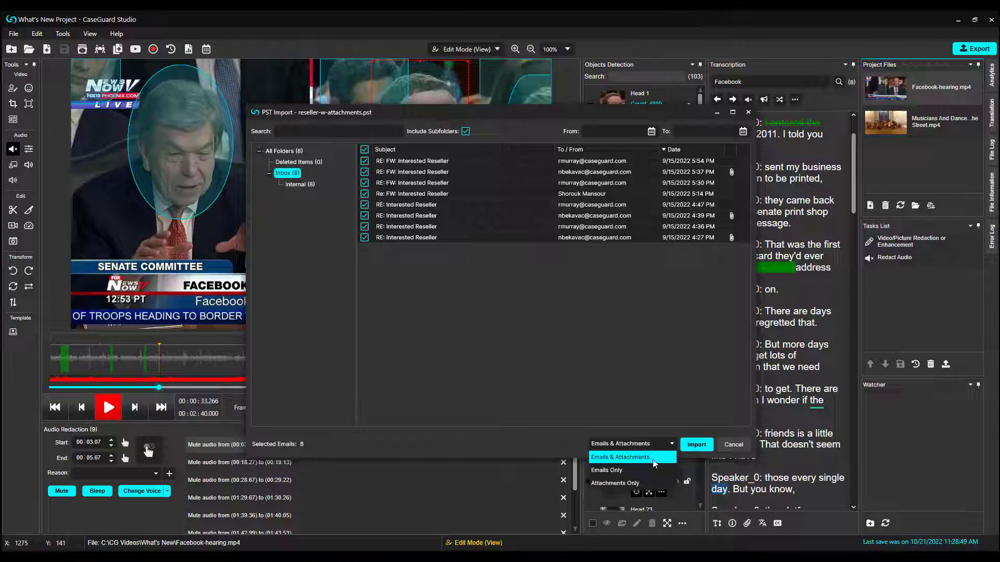
click(653, 459)
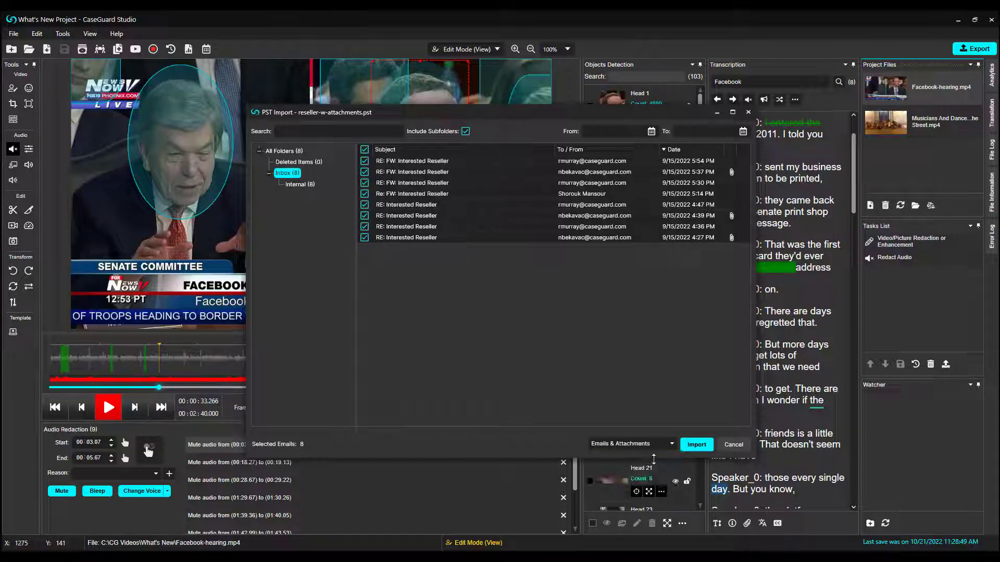
click(699, 444)
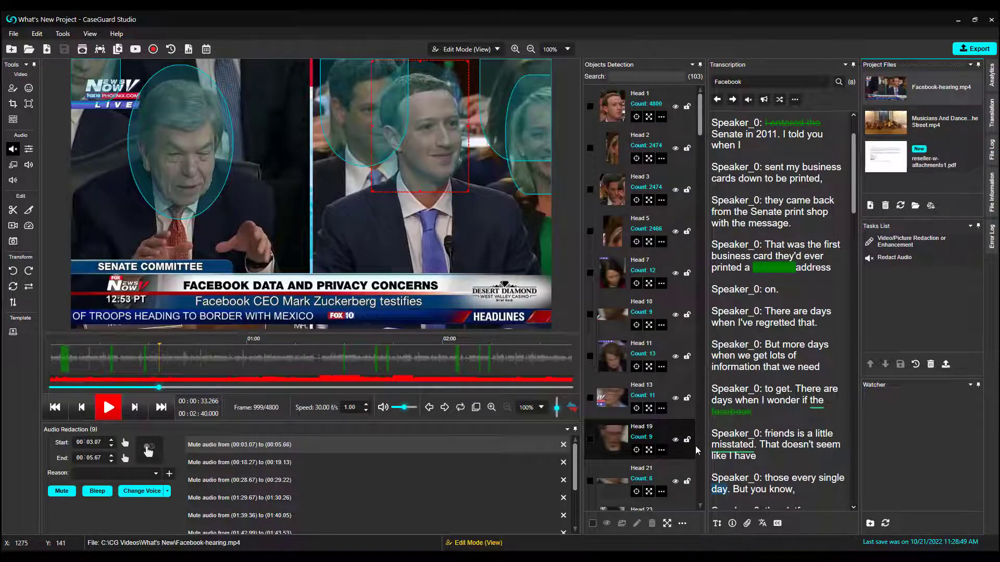
- Open the imported reseller-w-attachments1.pdf from the project files and load its page thumbnails
double_click(908, 163)
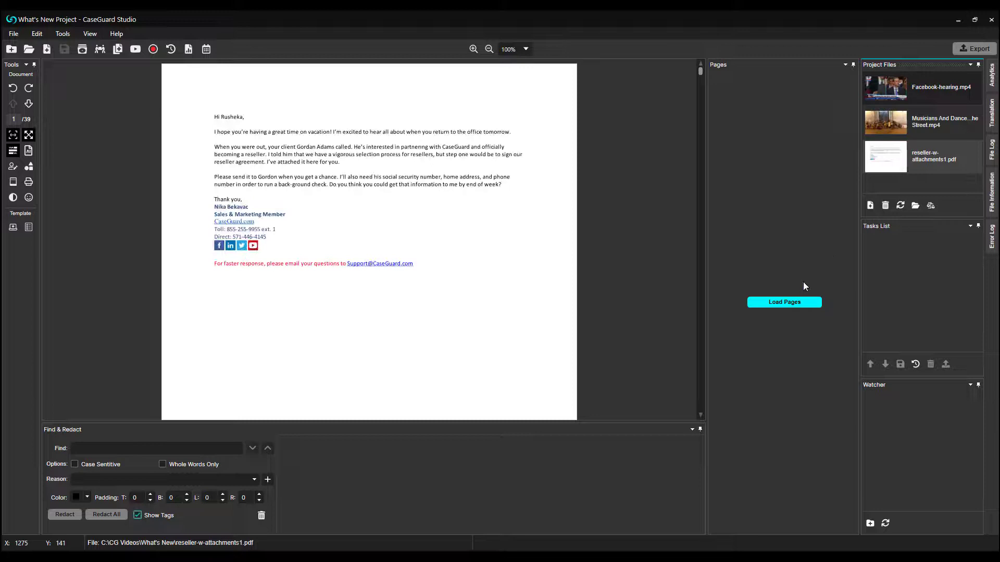
click(781, 302)
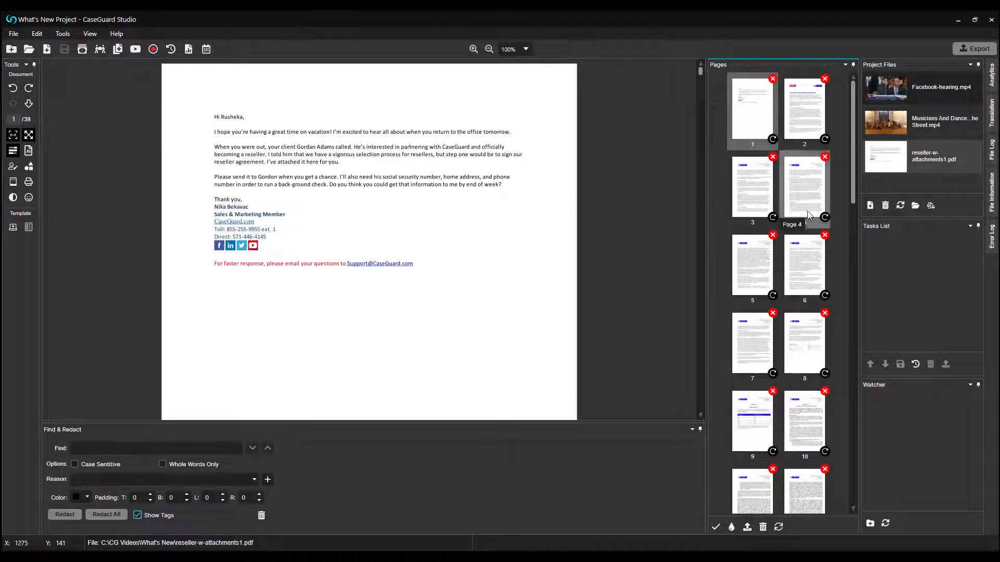
mouse_move(854, 155)
mouse_down()
mouse_move(852, 215)
mouse_move(848, 159)
mouse_up()
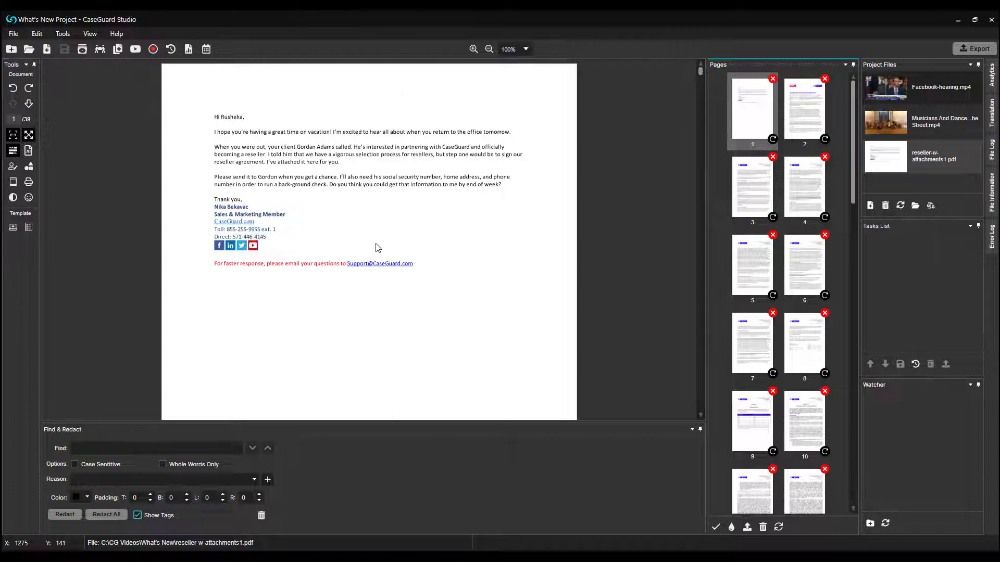
- Look through the converted emails and their attached agreements in the PDF, as far as page 21
scroll(415, 214, down, 5)
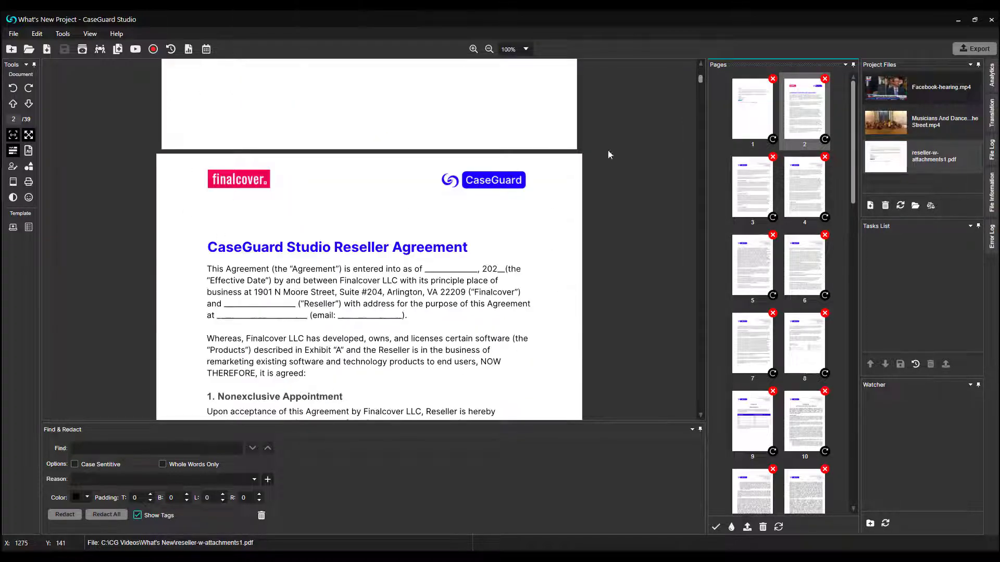
drag(701, 82, 707, 184)
scroll(514, 307, down, 8)
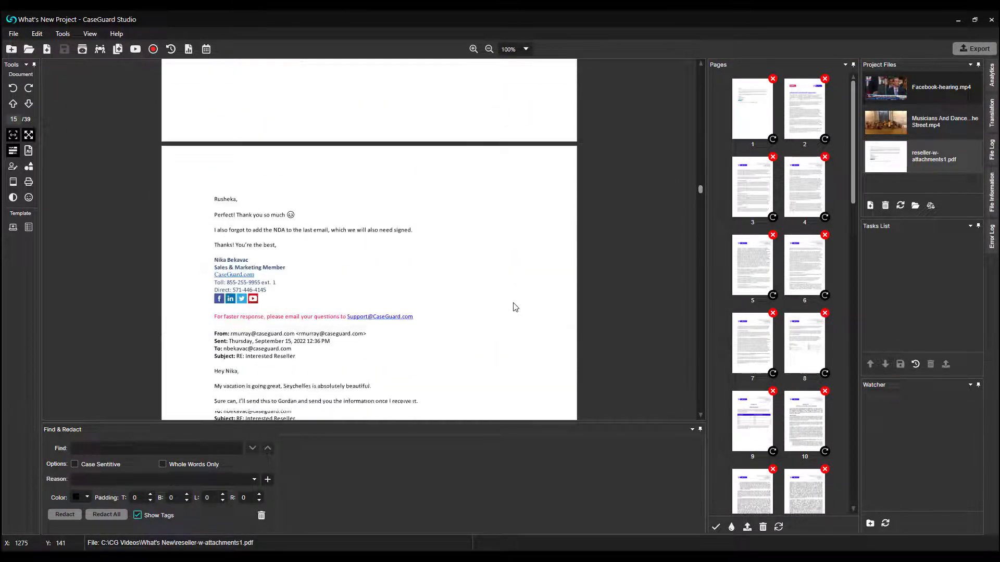
scroll(515, 307, down, 10)
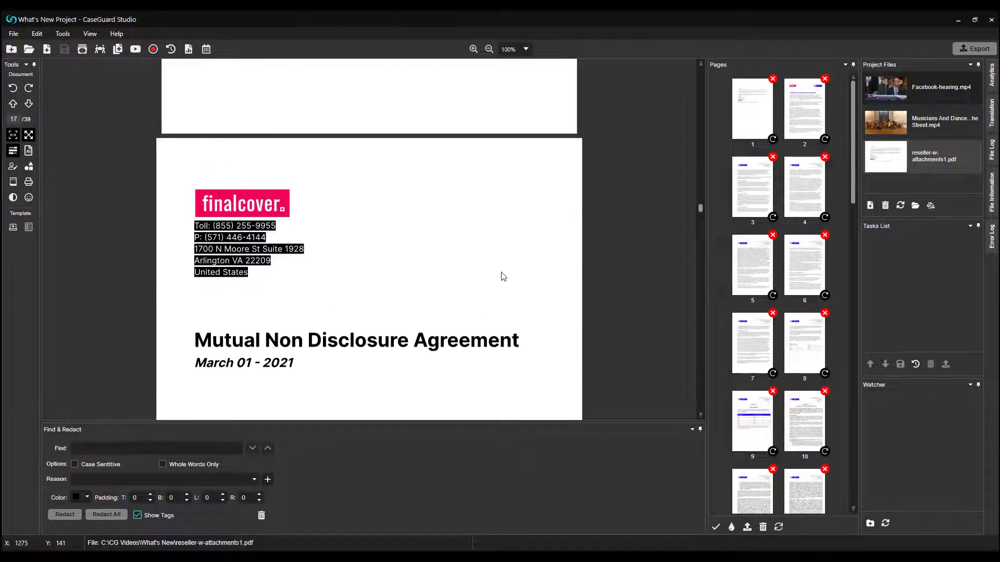
scroll(503, 276, down, 12)
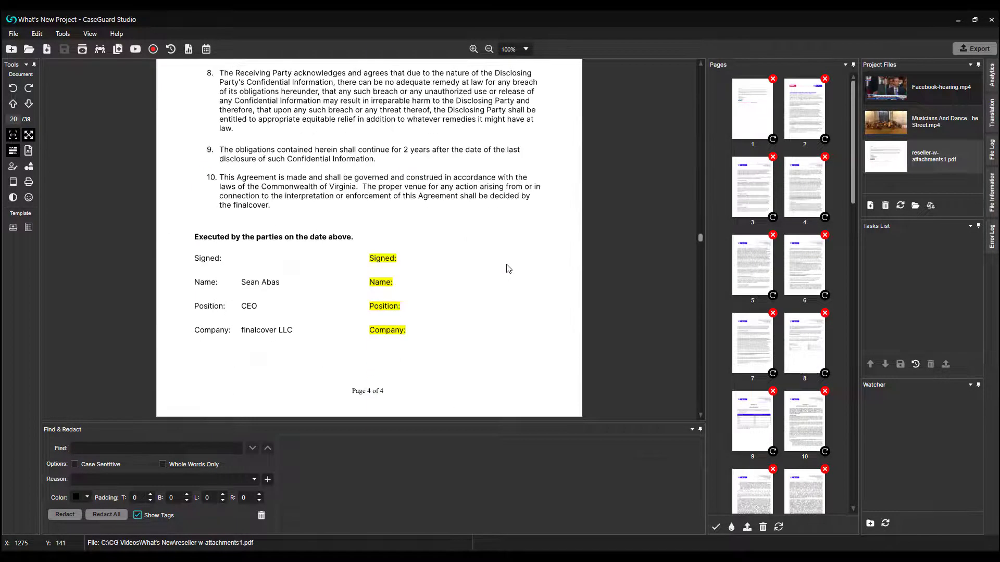
scroll(510, 266, down, 6)
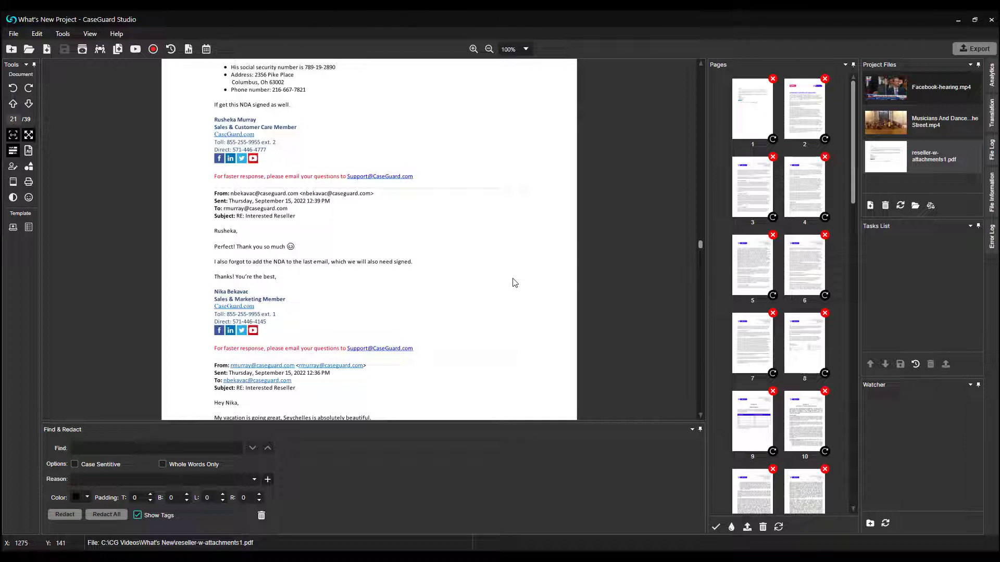
- Find the first name of the recipient greeted in the page 1 email and redact all its occurrences in the PDF
click(171, 450)
text(Rusheka)
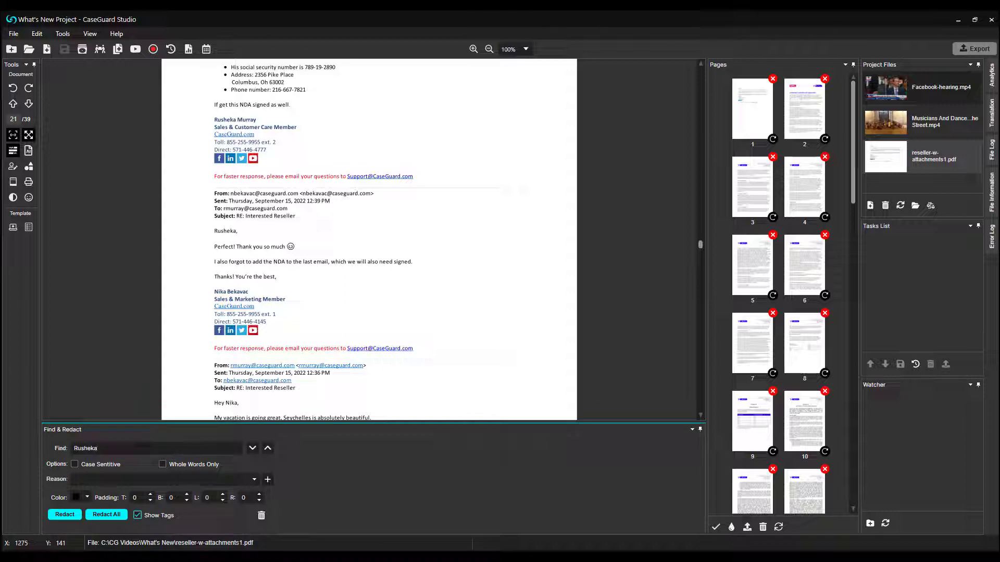
click(105, 515)
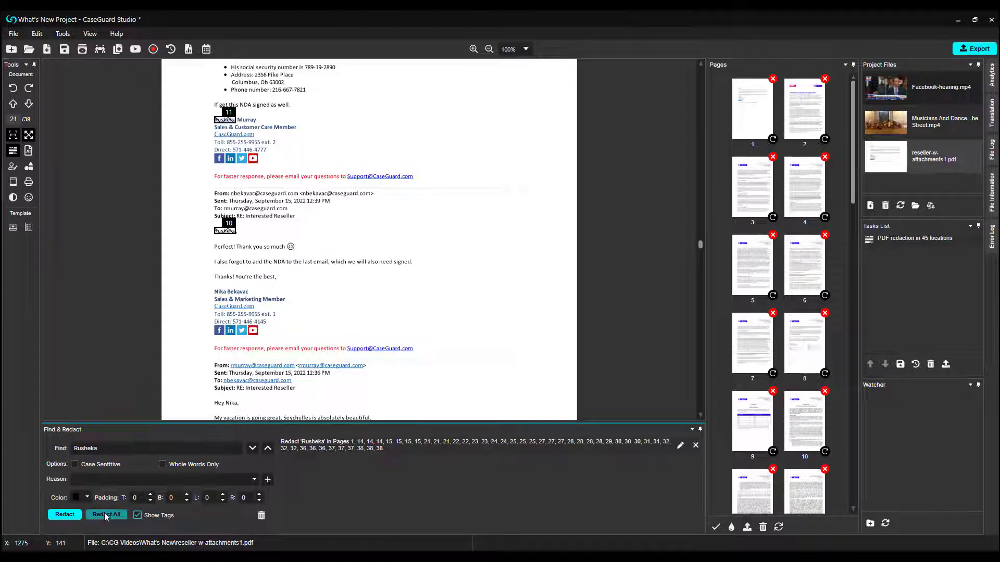
- Export the redacted PDF and open reseller-w-attachments1_Redacted.pdf to check the redactions through page 15
click(968, 54)
click(604, 339)
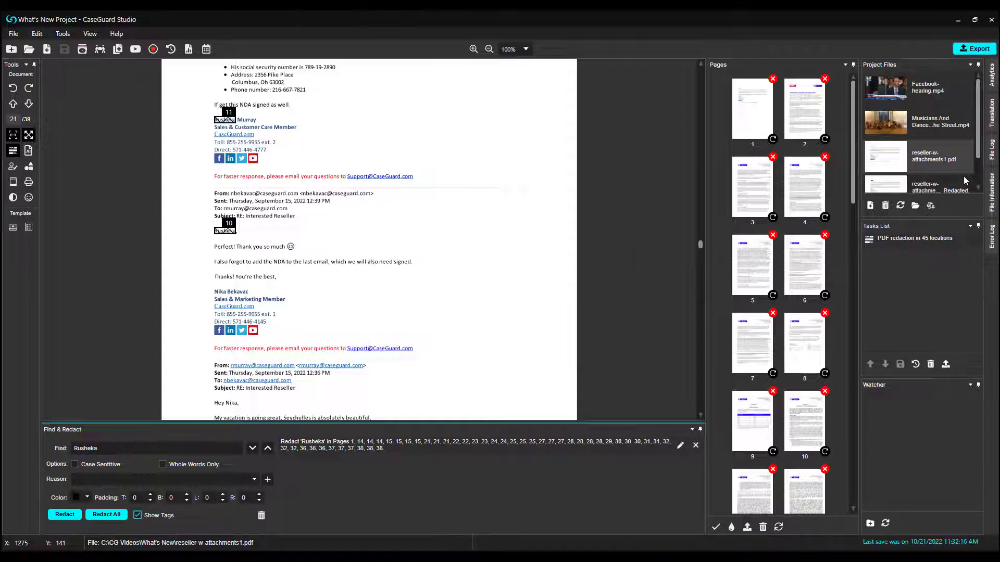
double_click(948, 182)
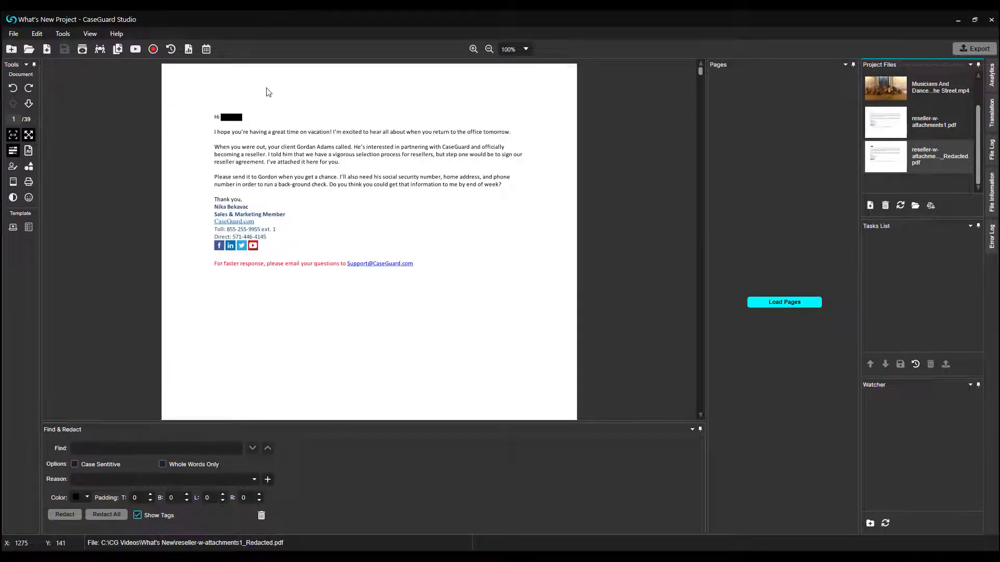
drag(700, 74, 698, 194)
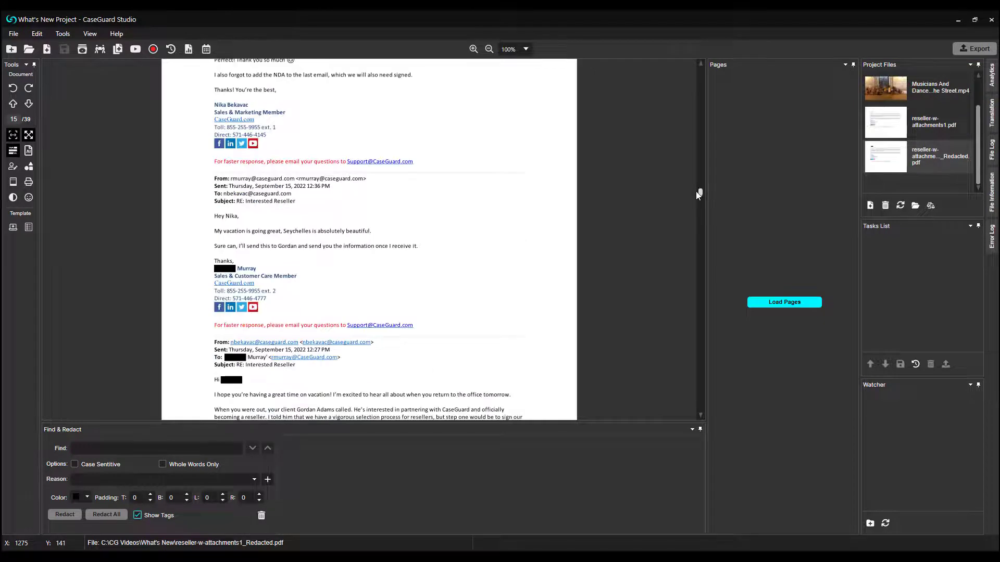
- Set up bulk processing with the Redact Document operation and add MedForm8.pdf and MedForm9.pdf
click(121, 48)
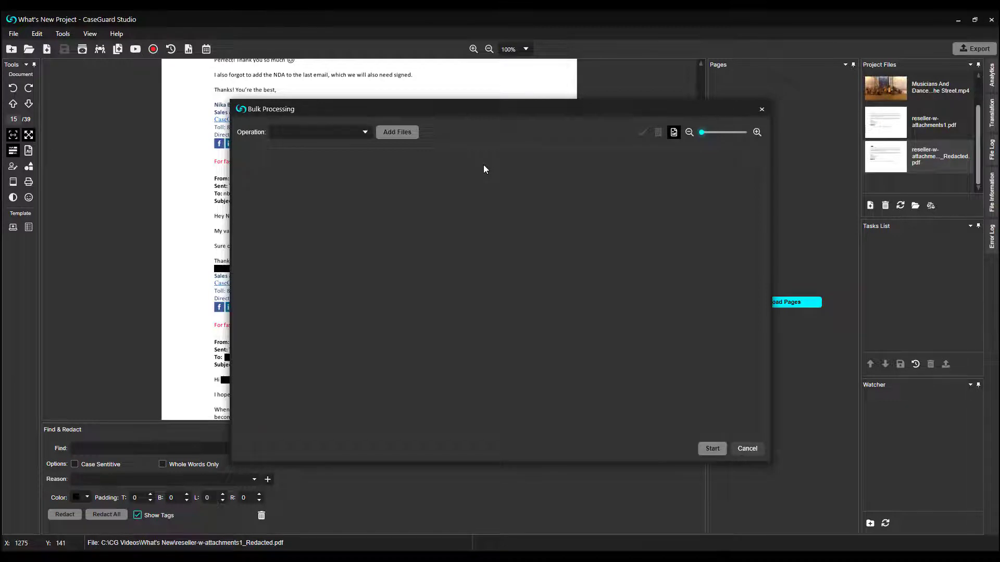
click(366, 133)
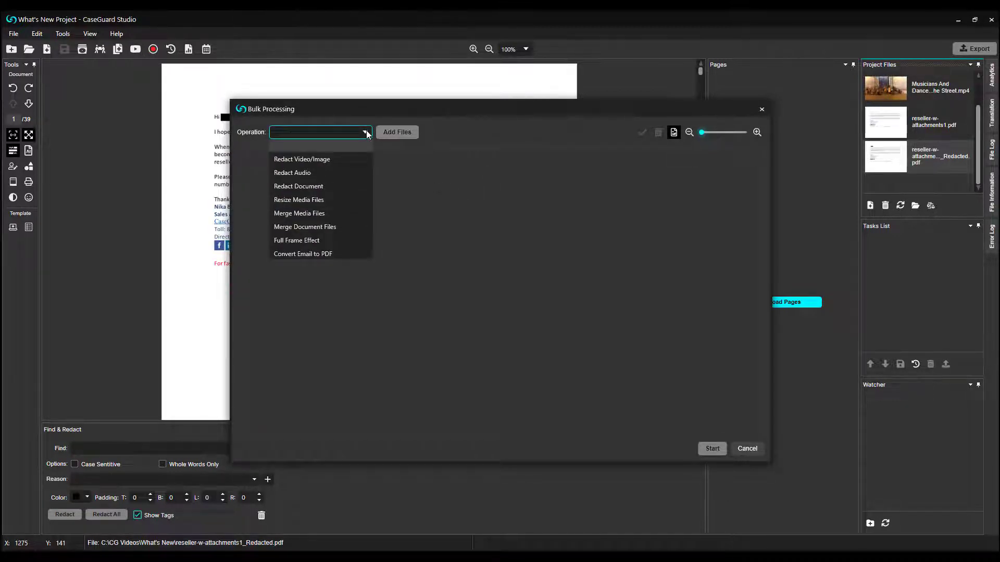
click(338, 187)
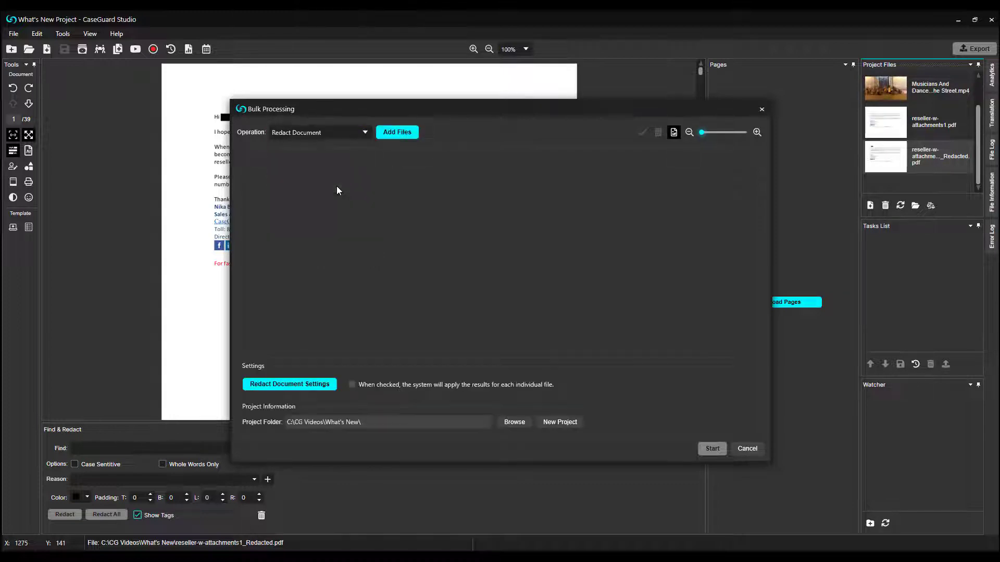
click(394, 136)
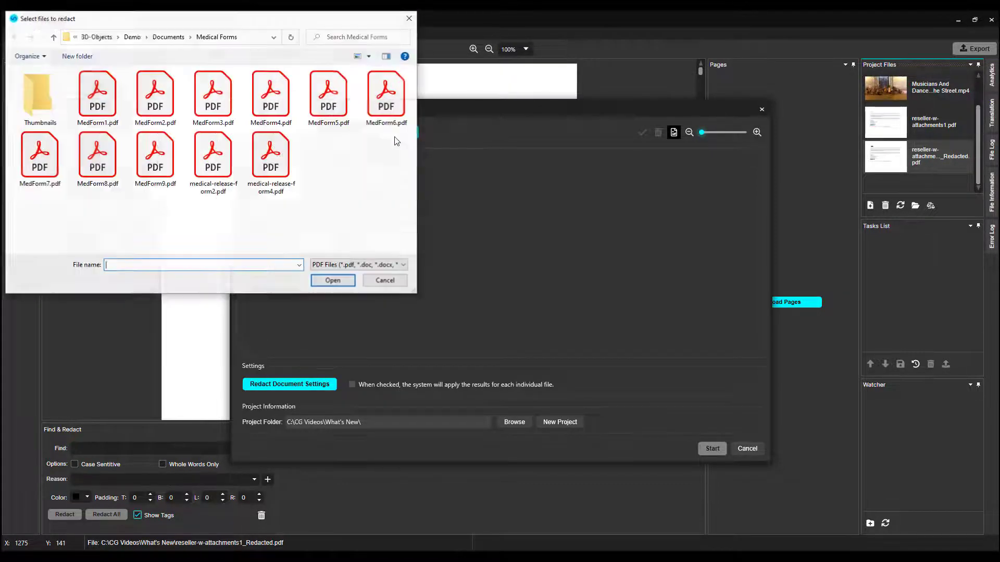
click(175, 167)
ctrl+click(98, 156)
click(333, 280)
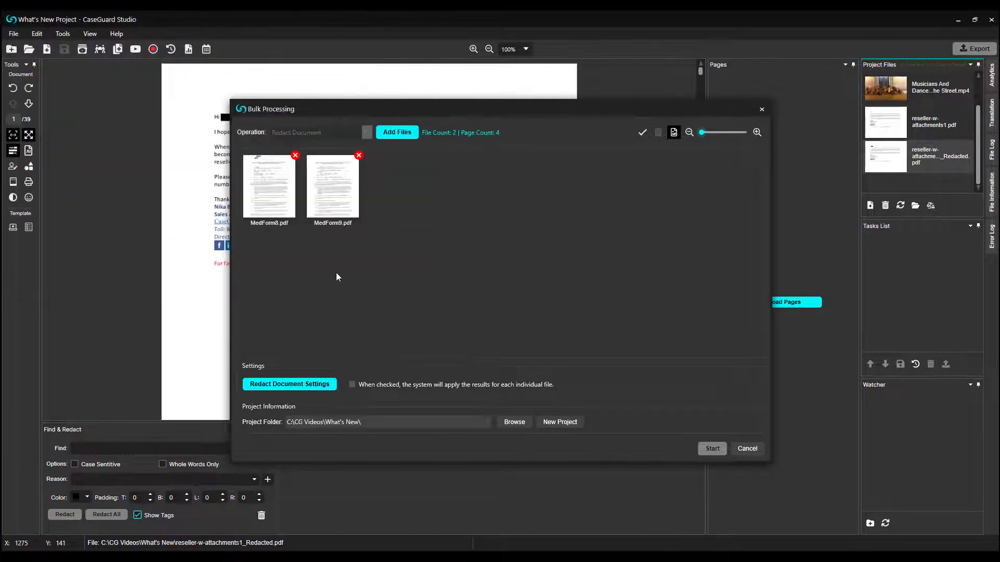
- Set the bulk redaction to anonymize documents with the prefix Nurse and add the anonymized file name to the top of each document
click(314, 383)
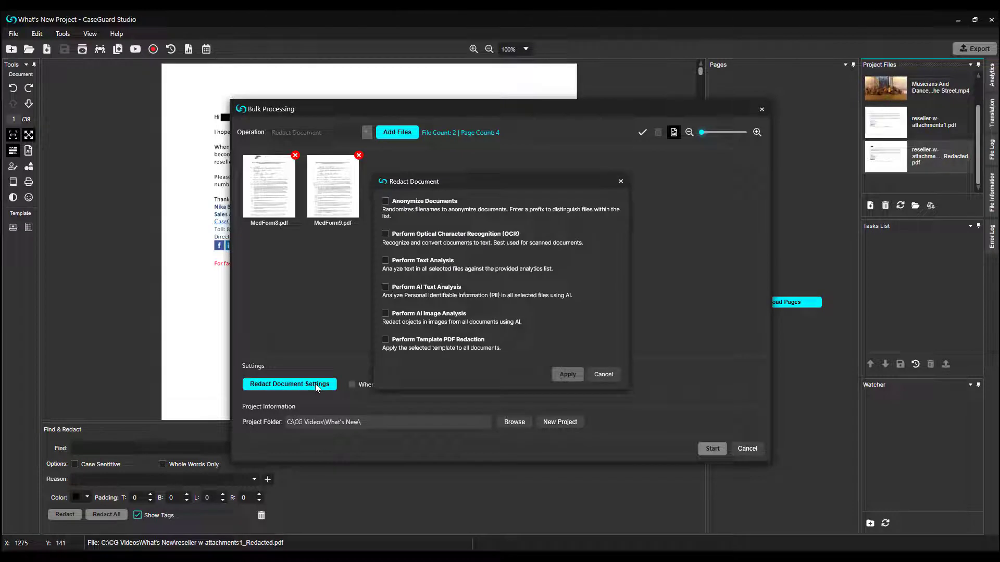
click(385, 201)
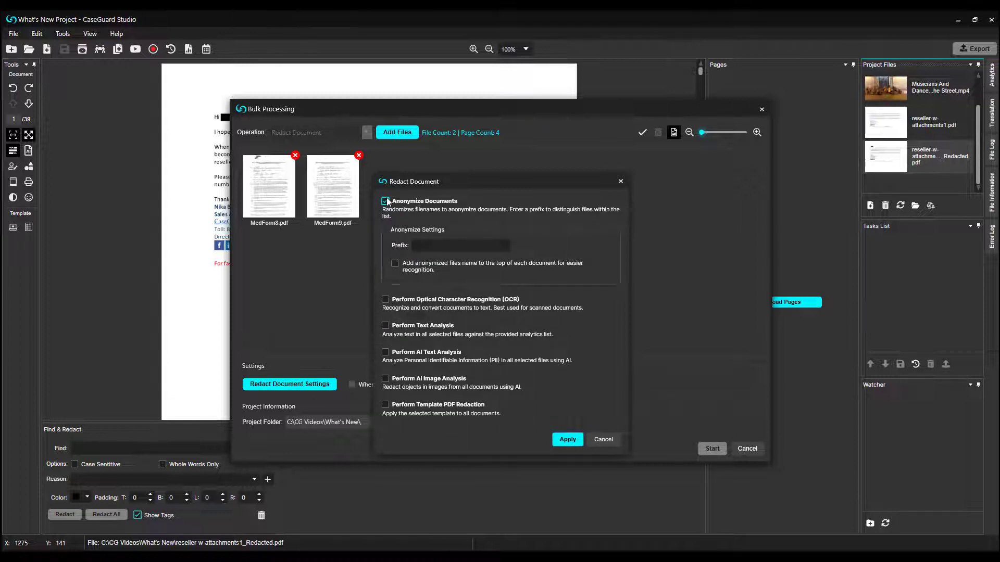
click(426, 244)
text(Nurse)
click(567, 440)
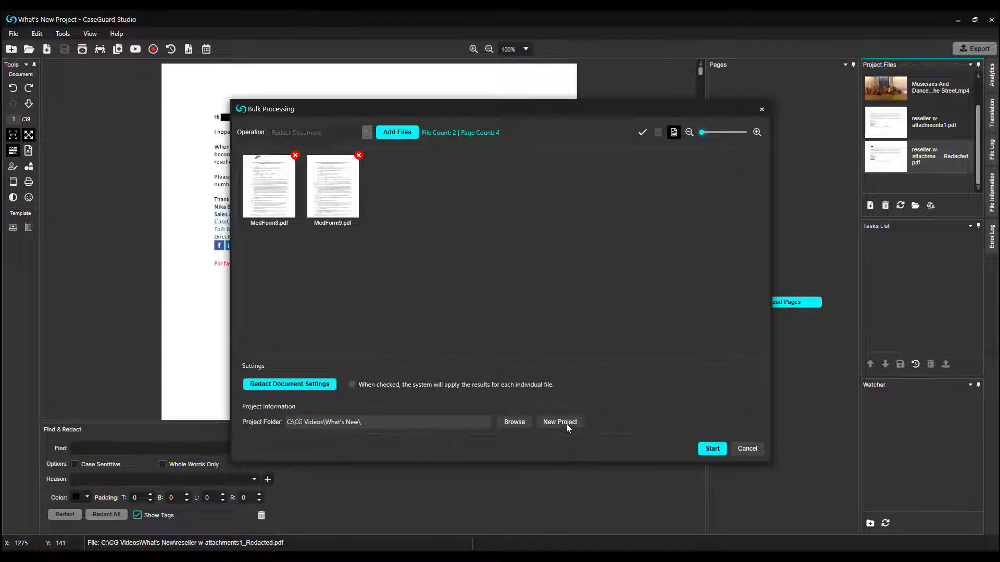
- Apply the bulk results to each individual file and start the bulk processing
click(352, 385)
click(710, 449)
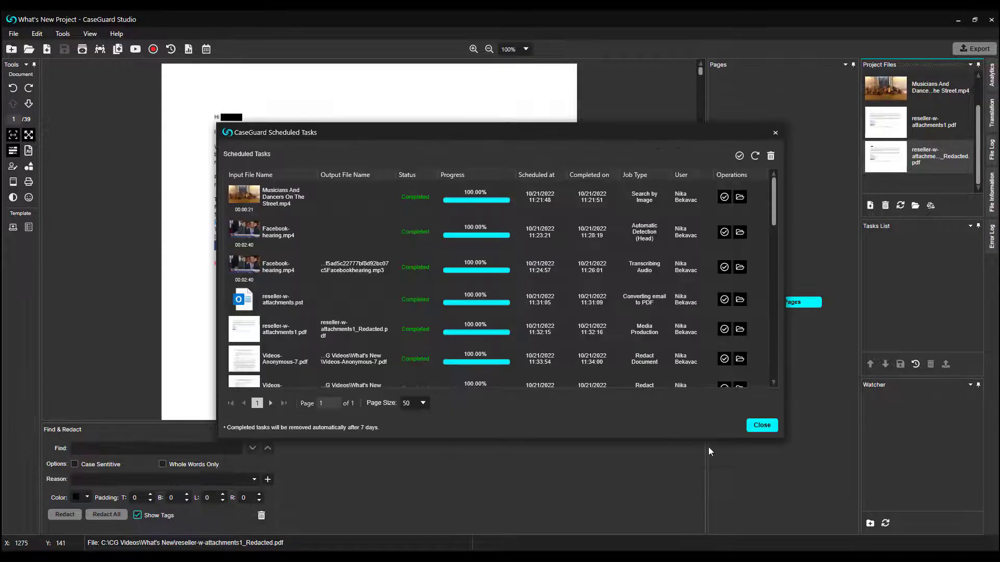
- Check the scheduled tasks for the bulk job and open Nurse-Anonymous-10.pdf to inspect the anonymized document
scroll(626, 238, down, 5)
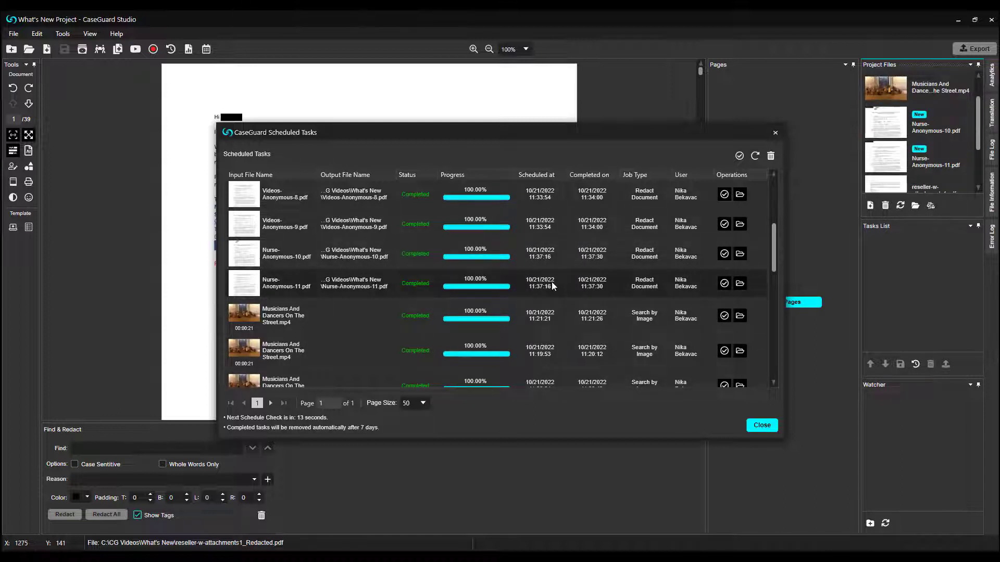
click(762, 425)
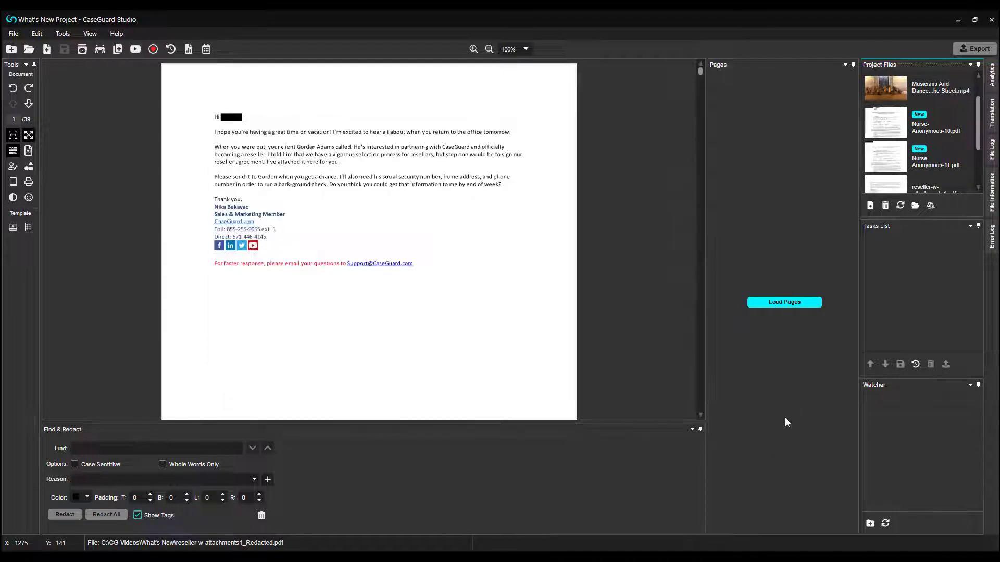
double_click(903, 122)
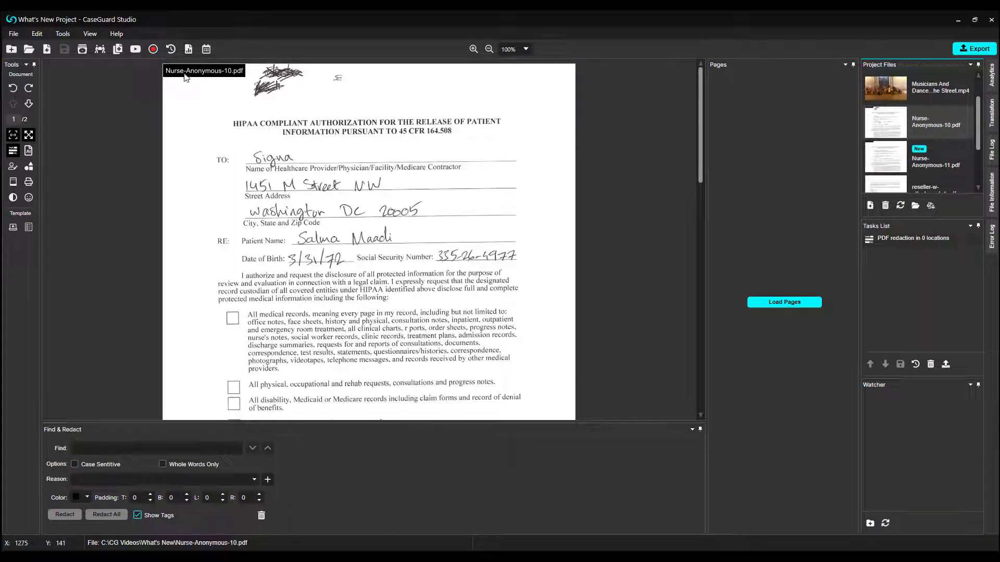
- Open Nurse-Anonymous-11.pdf and review the Anonymization Report matching anonymized names to original file names
double_click(898, 161)
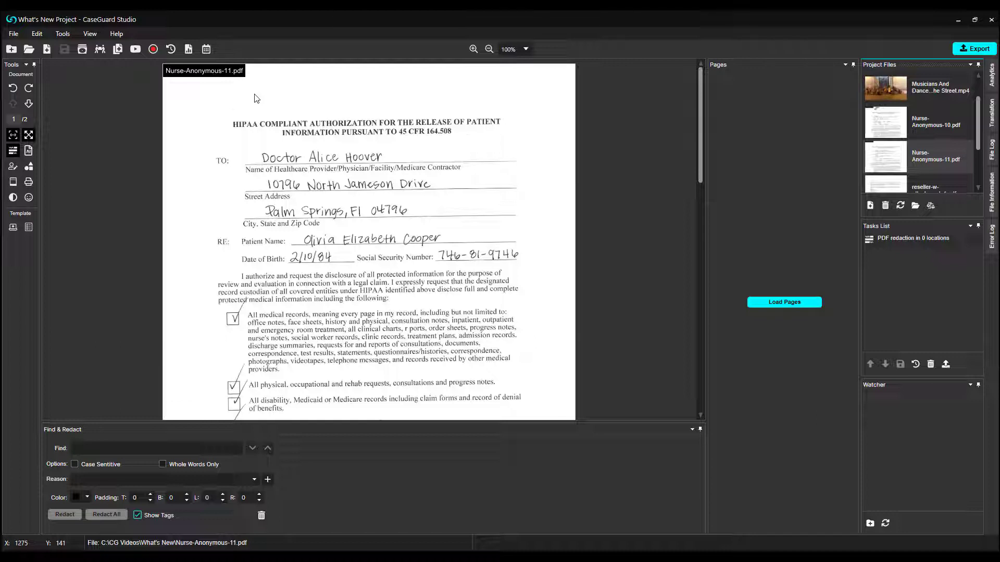
click(189, 50)
click(291, 112)
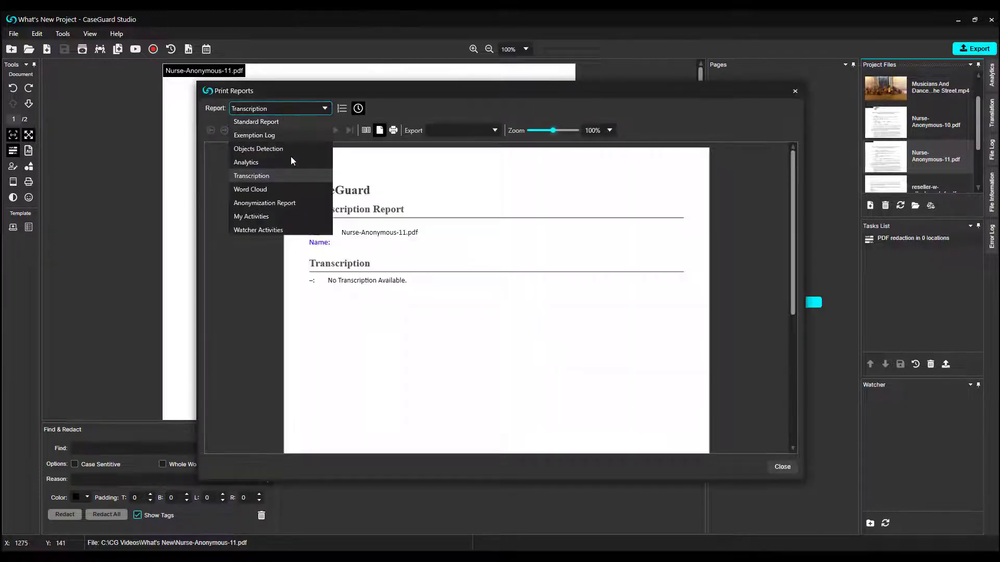
click(289, 206)
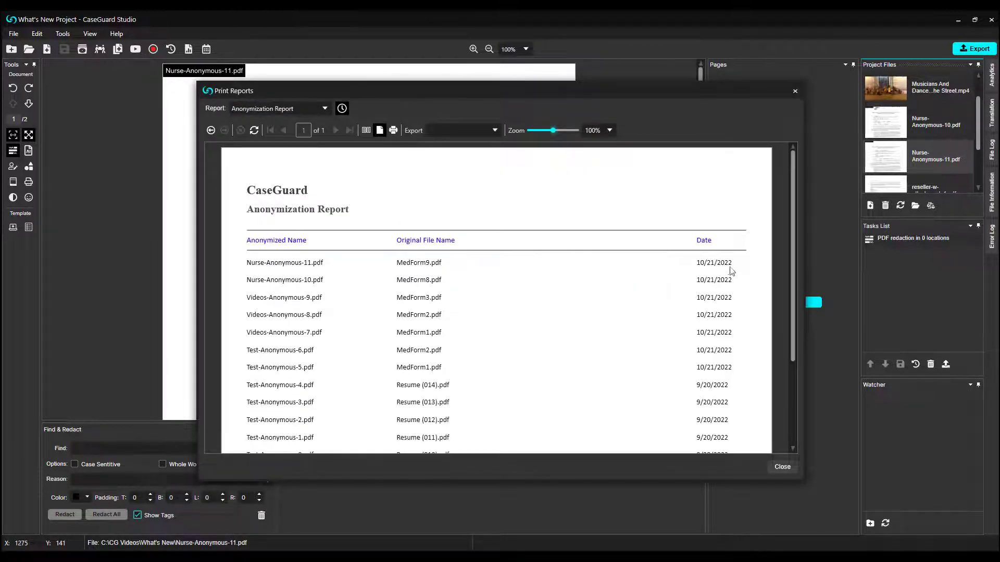
scroll(731, 262, down, 2)
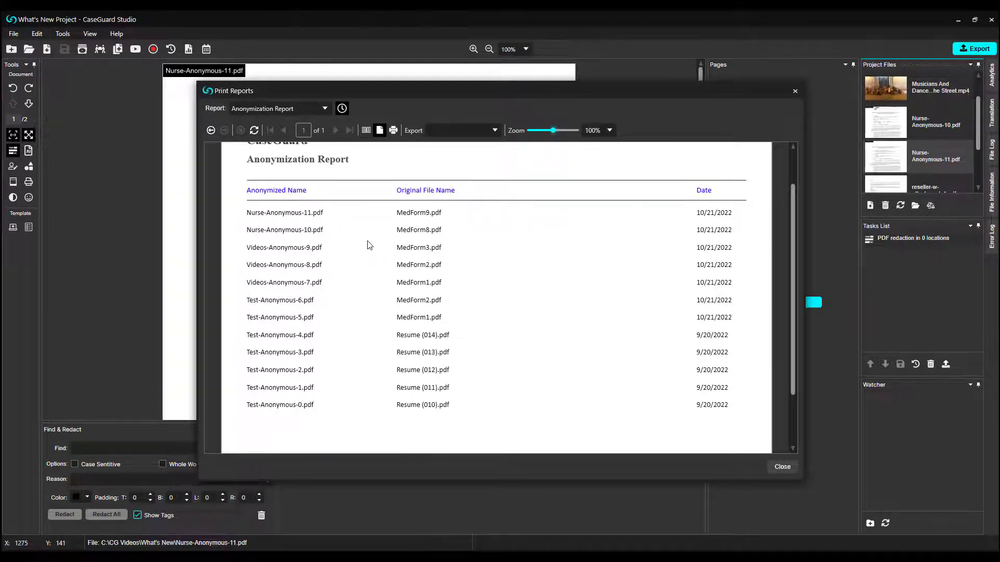
click(793, 91)
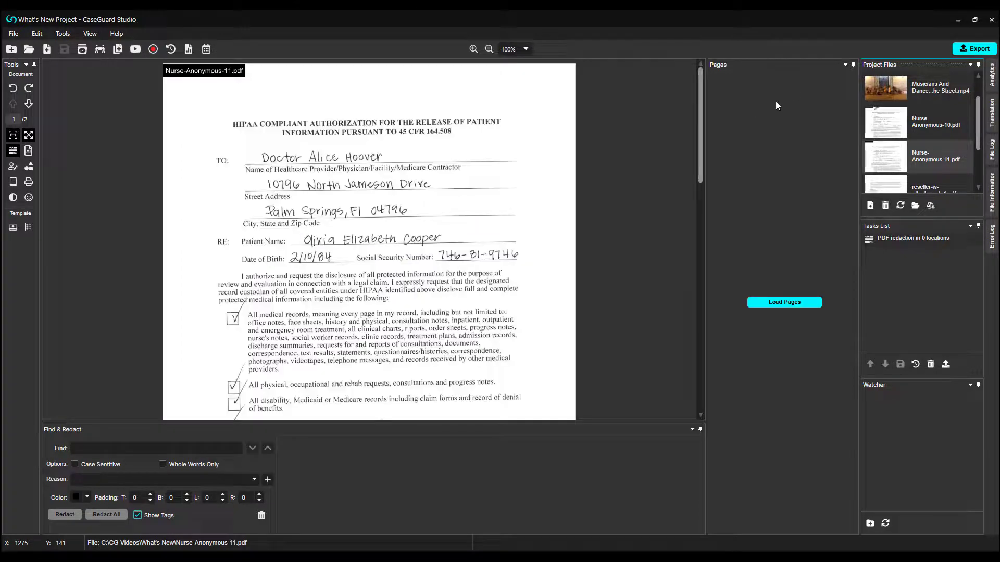
- Set up bulk processing with the Resize Media Files operation and add interview.mp4 from the Demo folder
click(118, 49)
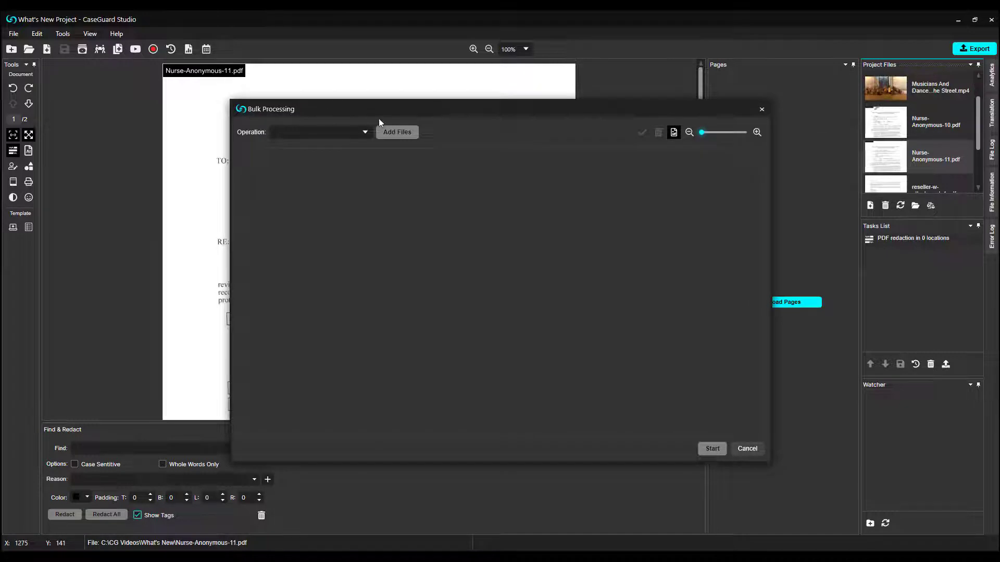
click(365, 133)
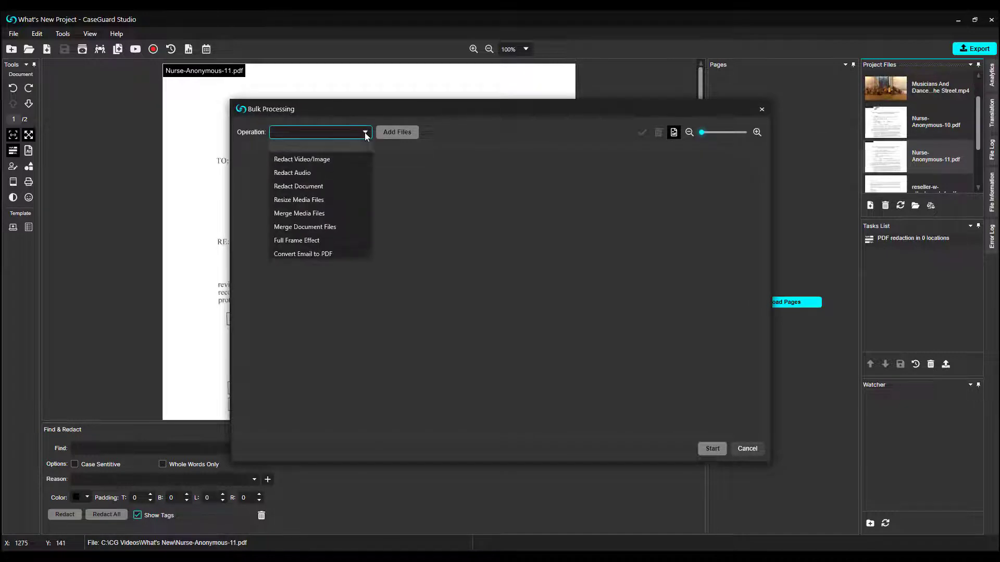
click(345, 200)
click(391, 133)
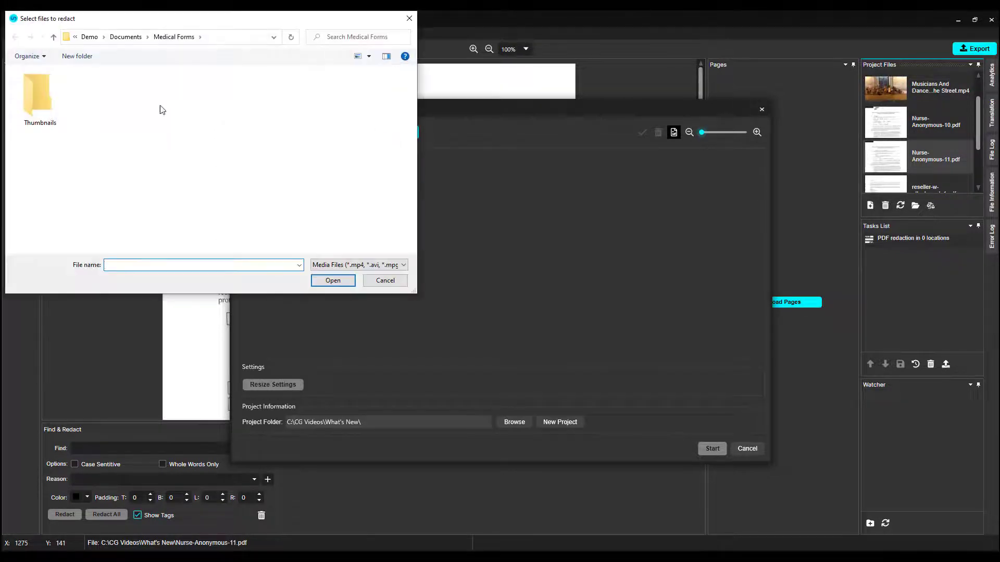
click(89, 37)
scroll(319, 92, down, 1)
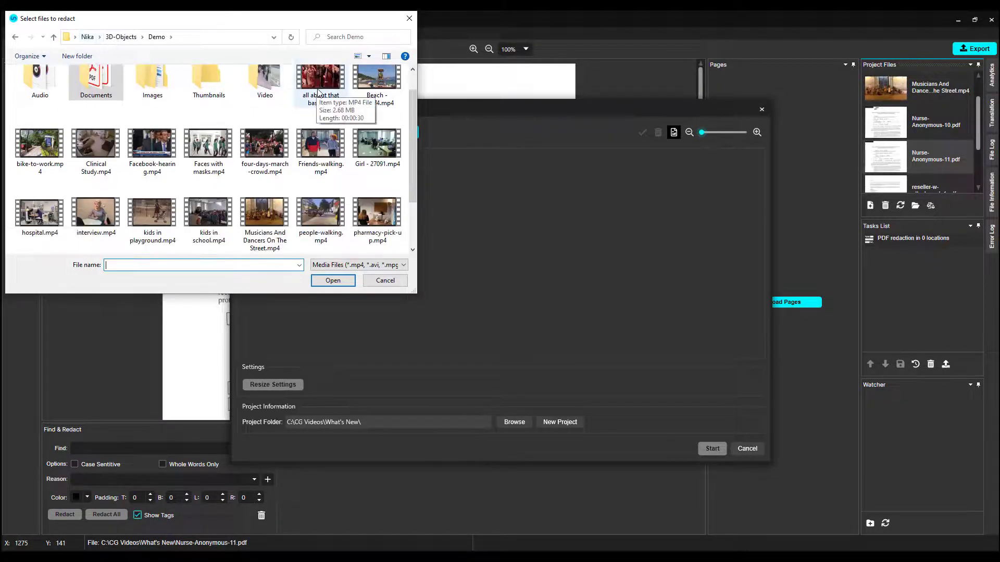
click(95, 212)
click(332, 280)
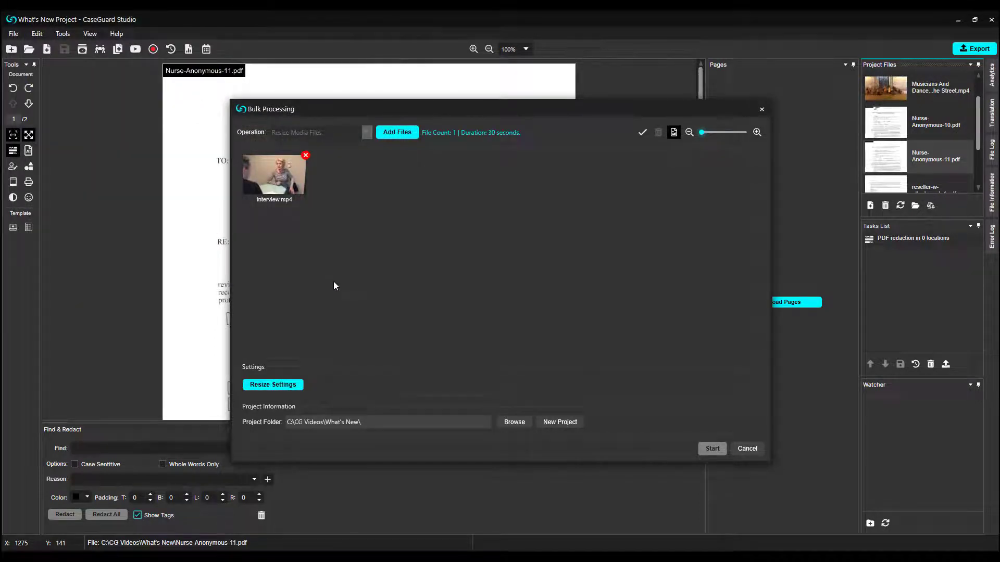
- Set the bulk resize to a width of 50 %, using Percentage as the unit, and save the resize settings
click(286, 383)
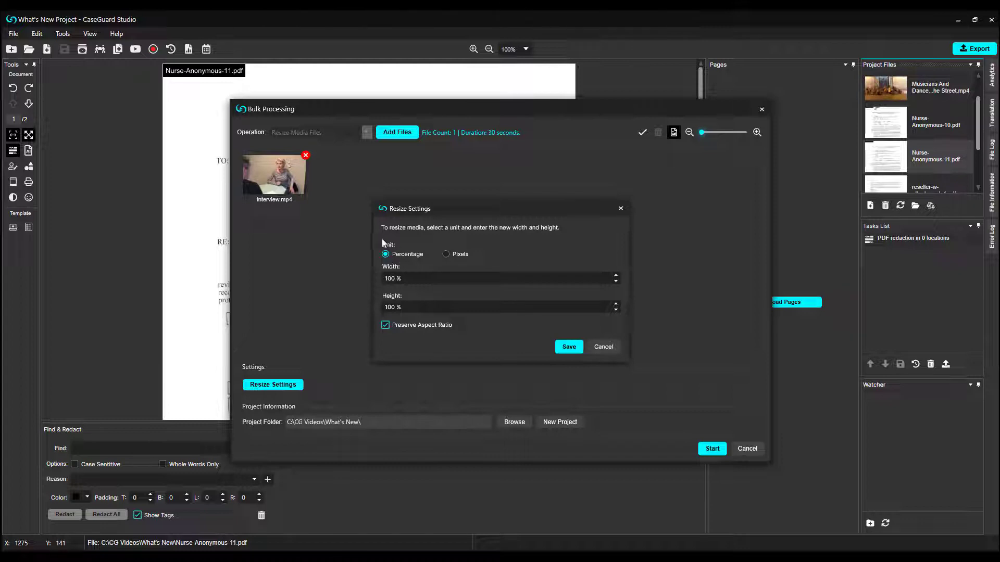
click(445, 254)
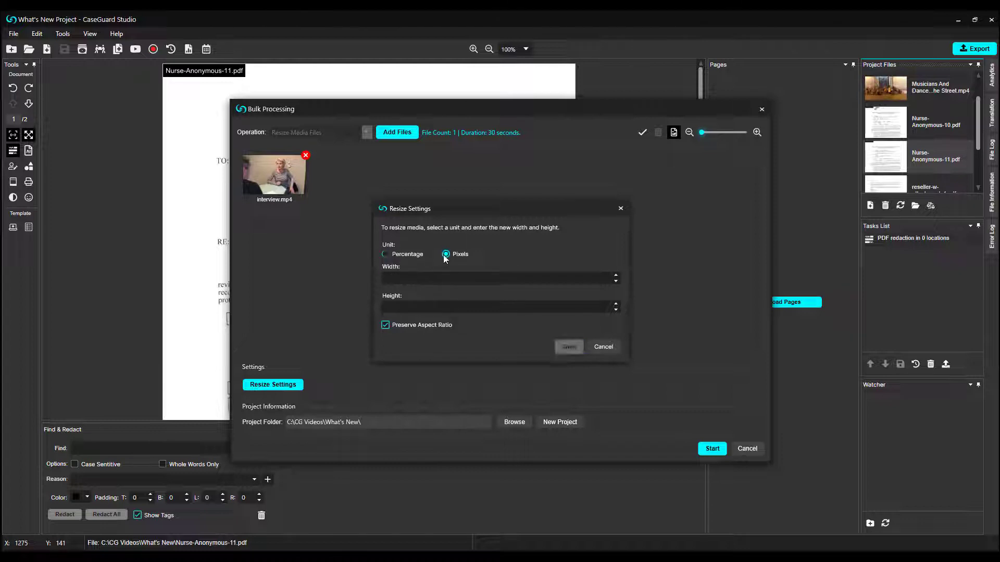
click(400, 257)
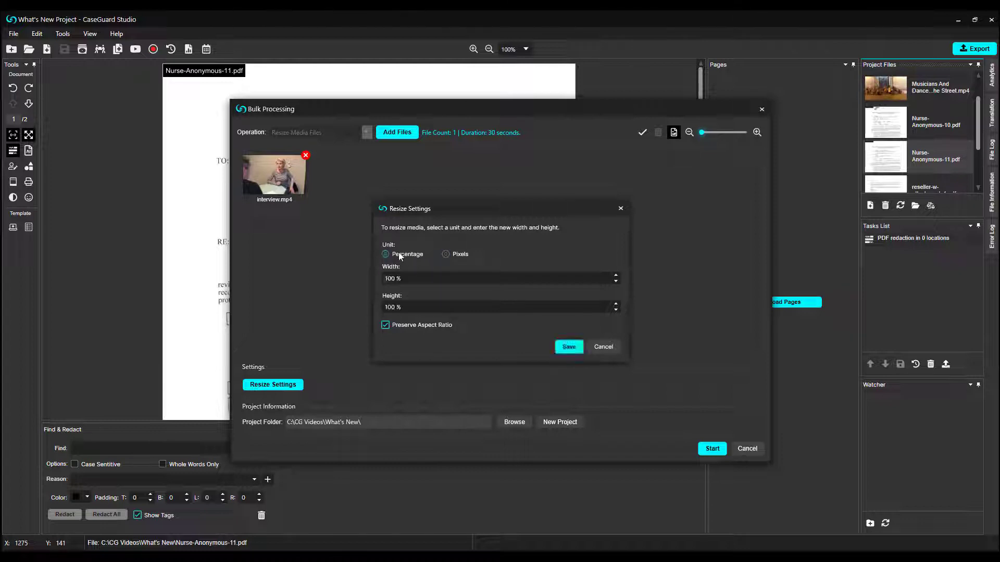
click(436, 278)
text(50)
click(569, 346)
- Start the bulk resize job and open the resized interview.mp4 from the project files
click(711, 448)
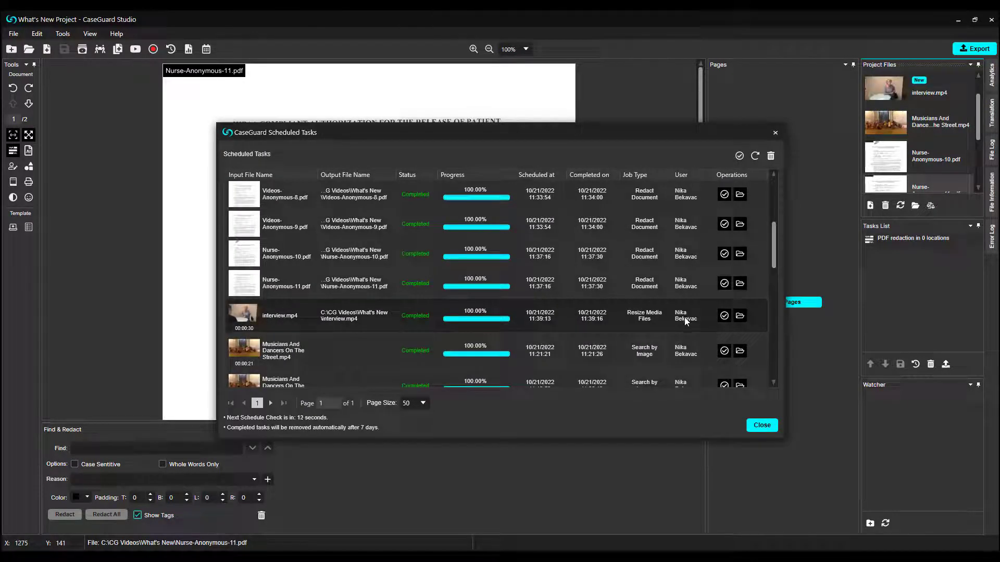
click(762, 425)
double_click(905, 91)
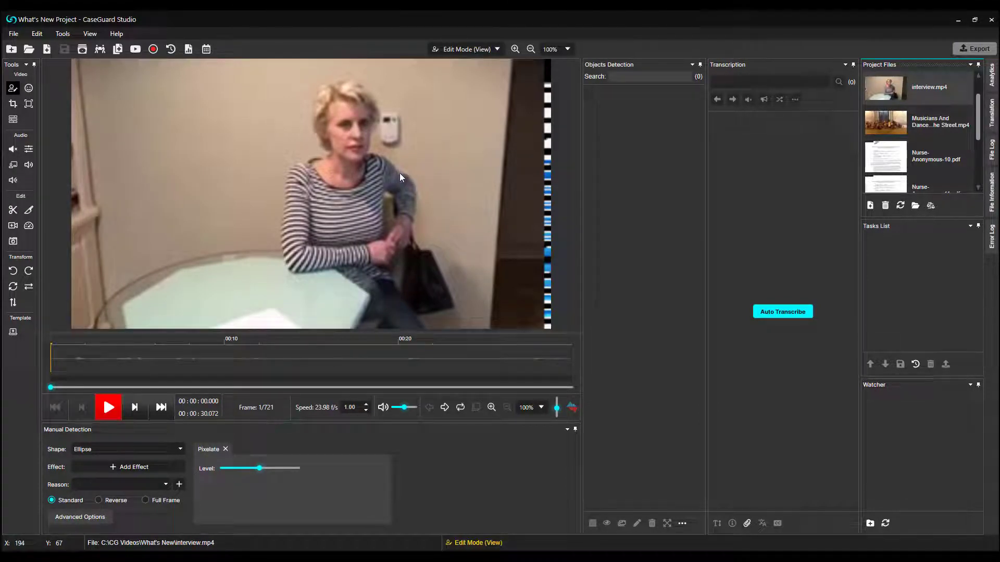
- Set up bulk processing with the Full Frame Effect operation and add Faces with masks.mp4
click(115, 50)
click(366, 132)
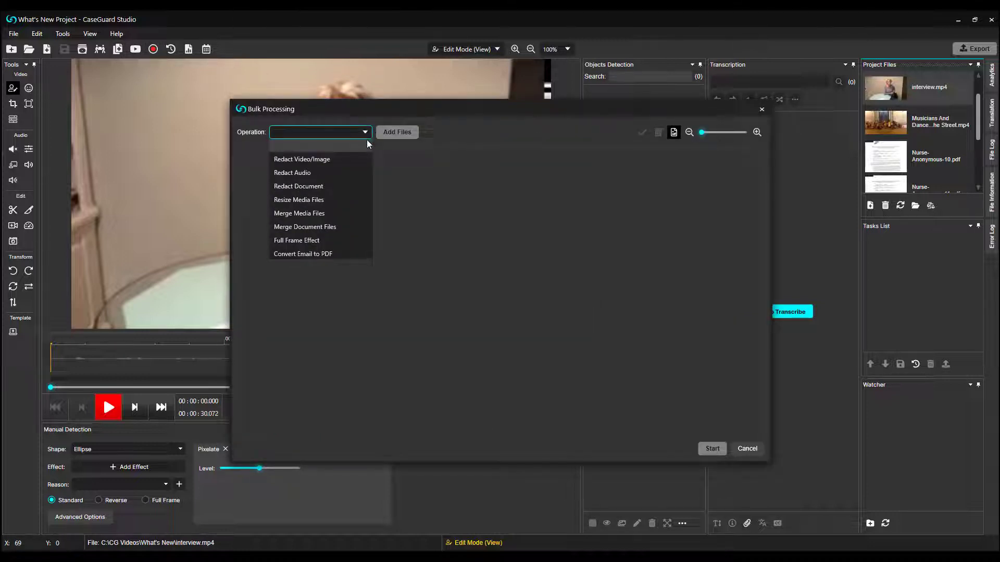
click(327, 240)
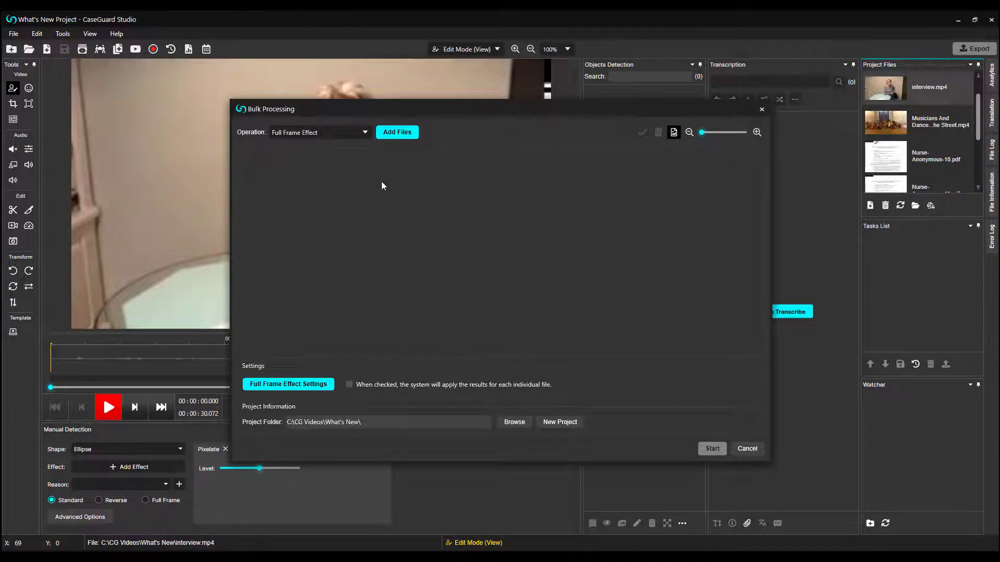
click(395, 133)
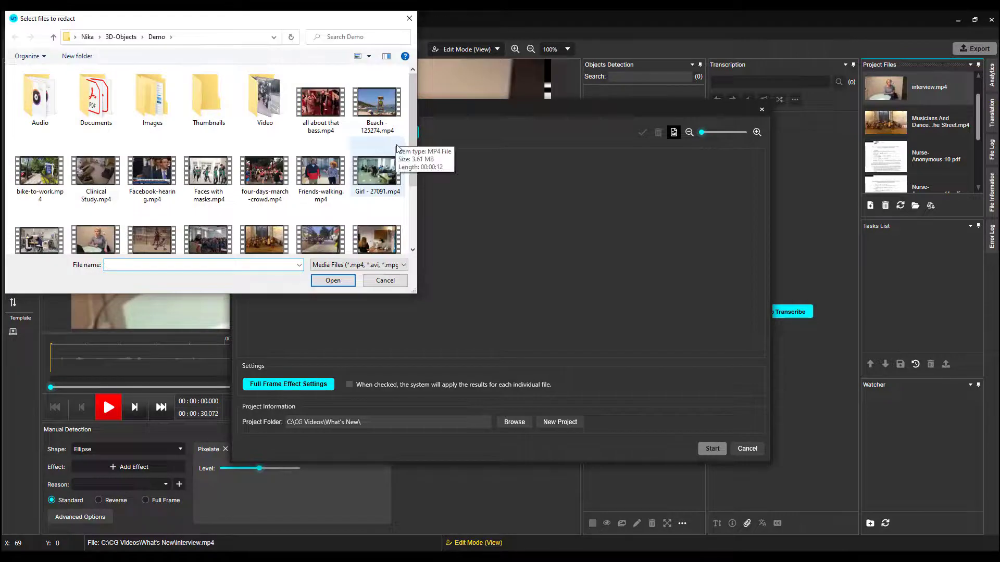
click(208, 172)
click(346, 282)
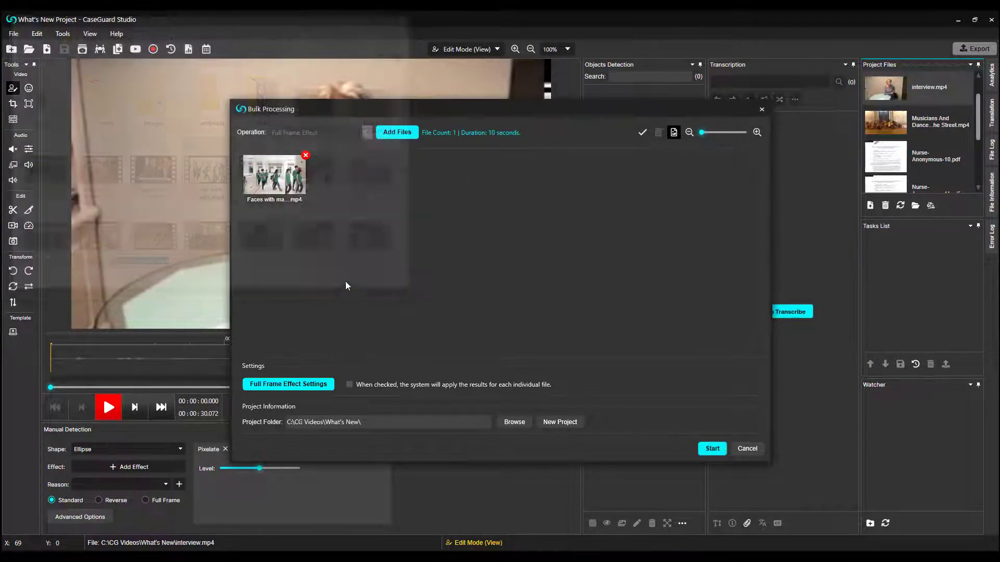
- Add a Contrast effect to the full frame effect settings, raise its level to slightly above the middle, and apply it
click(308, 383)
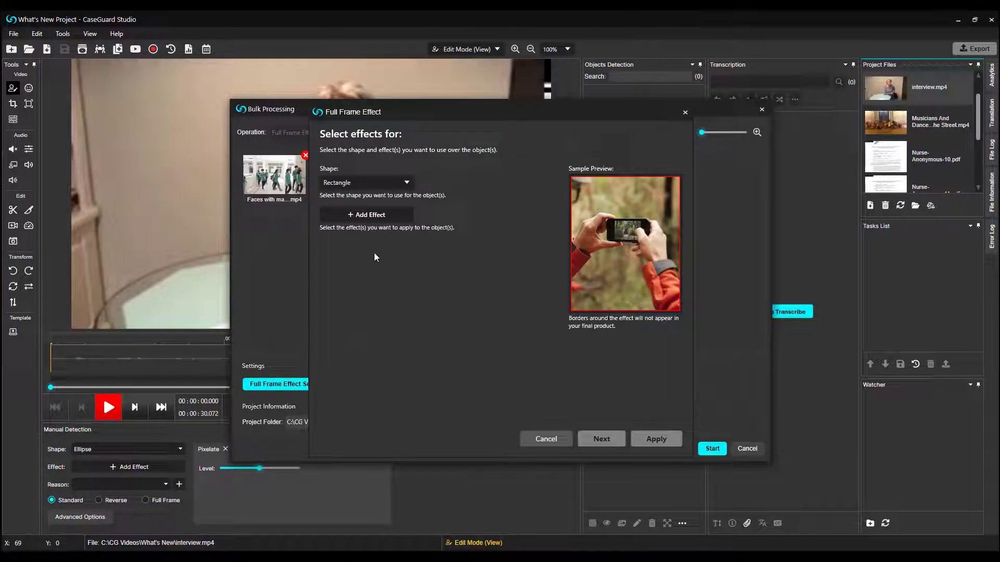
click(391, 216)
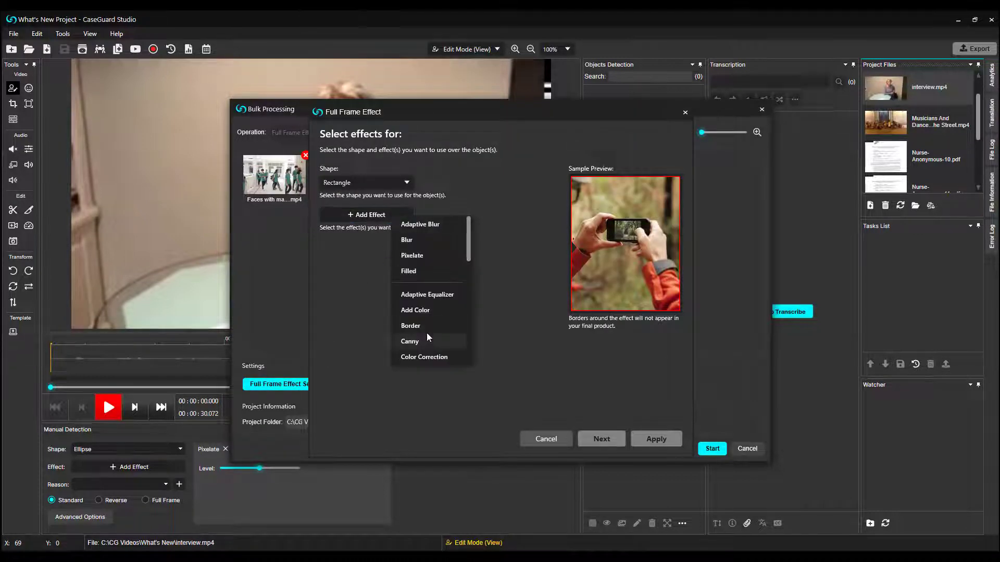
scroll(428, 333, down, 3)
click(435, 302)
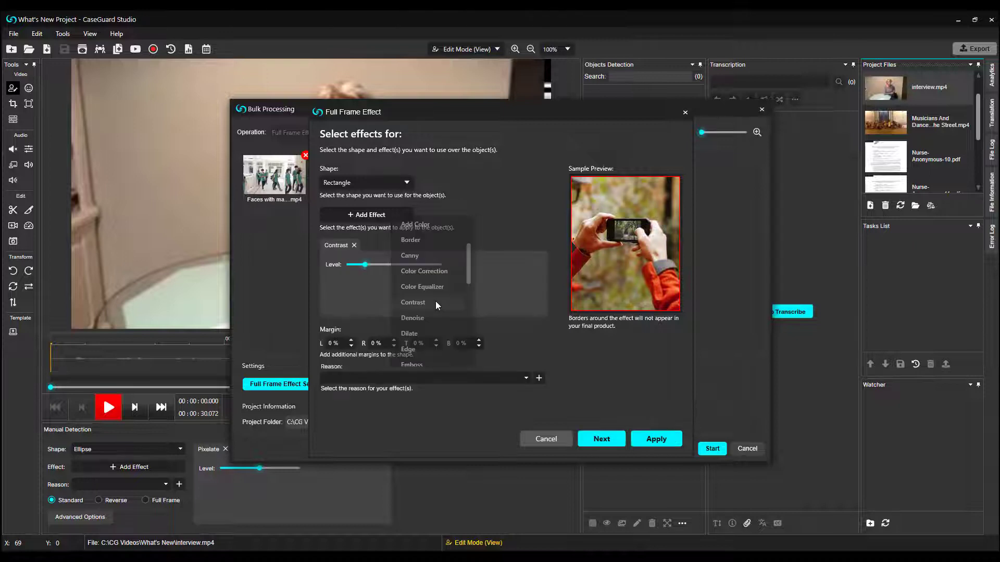
drag(365, 265, 402, 264)
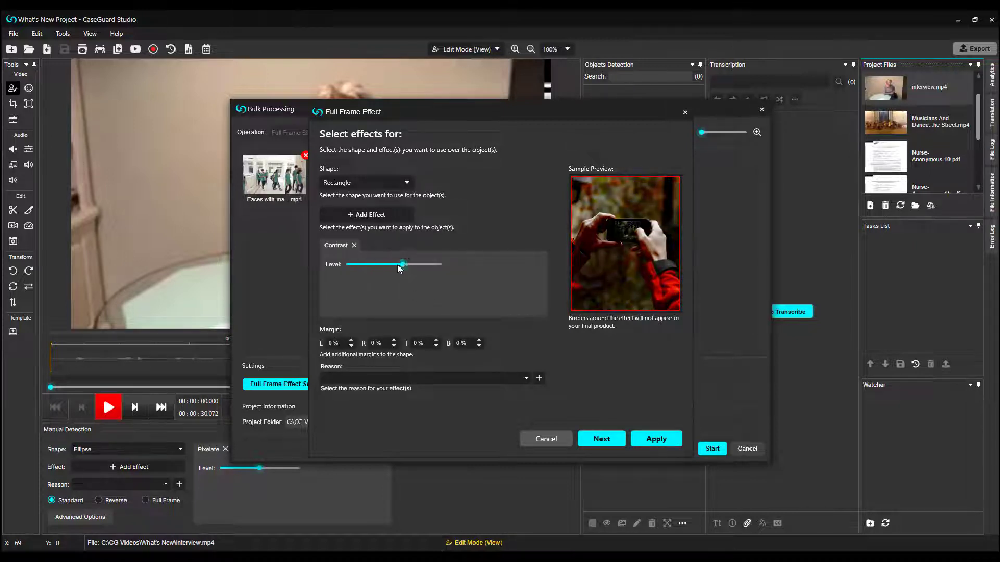
click(643, 438)
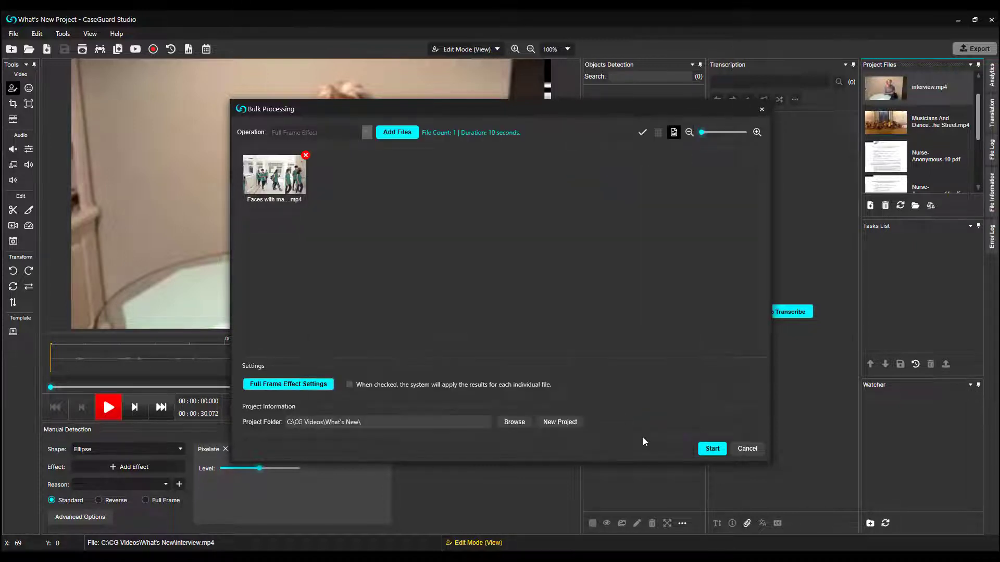
- Apply the full frame effect results to each individual file, start the bulk job, and check it in the scheduled tasks
click(350, 384)
click(708, 450)
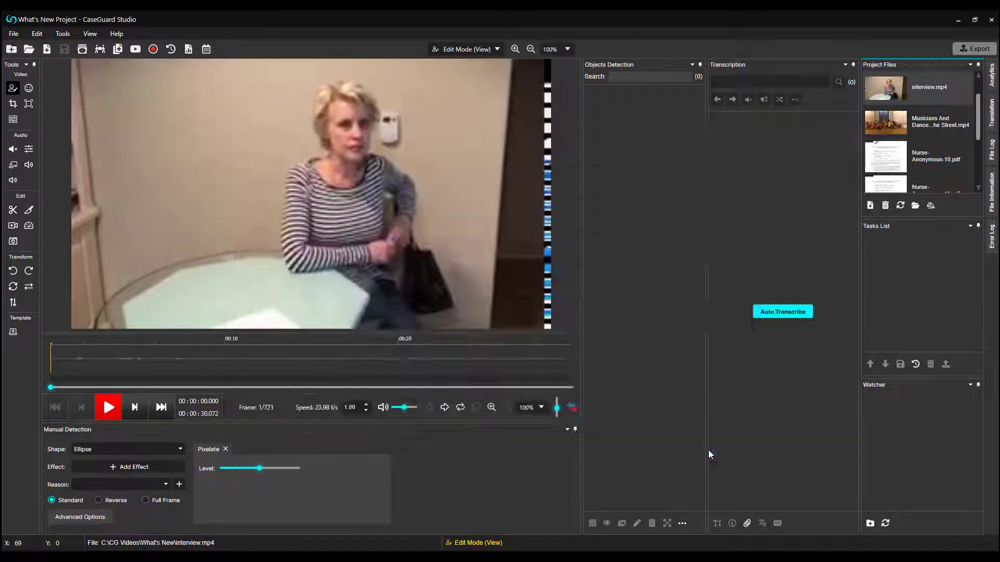
scroll(637, 298, down, 2)
scroll(637, 298, down, 3)
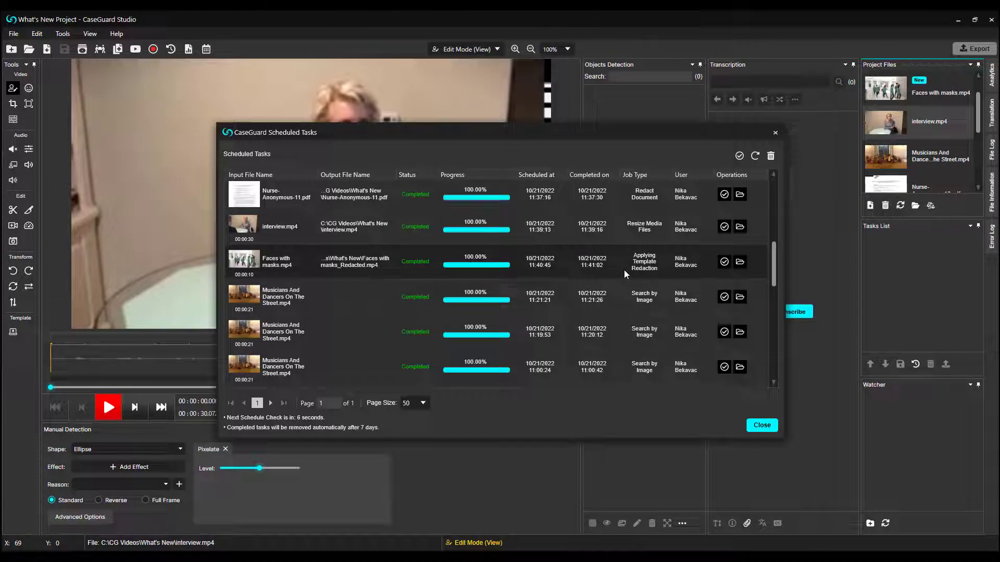
click(764, 427)
- Open Faces with masks.mp4 and play it in Preview Mode to inspect the contrast effect
double_click(907, 86)
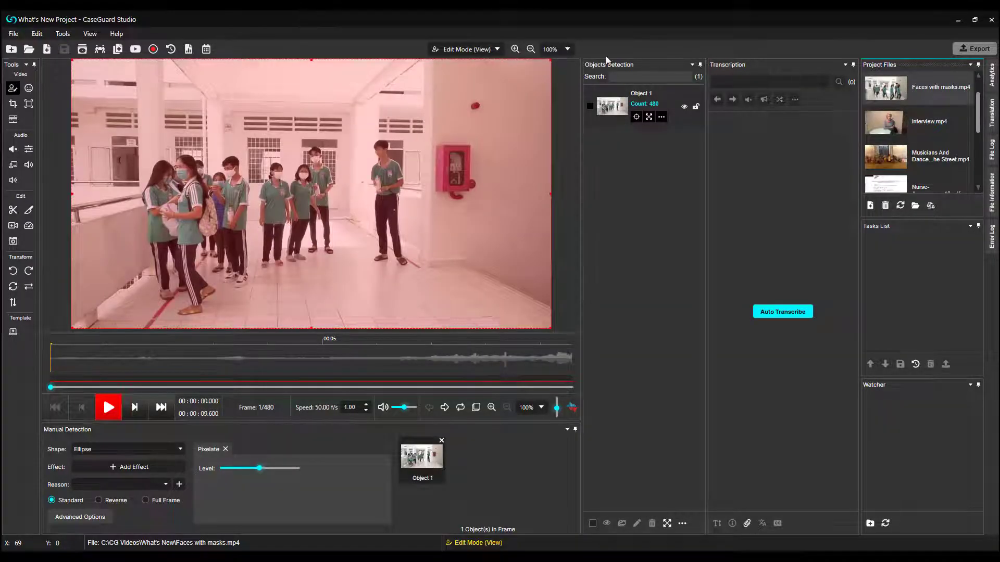
click(492, 52)
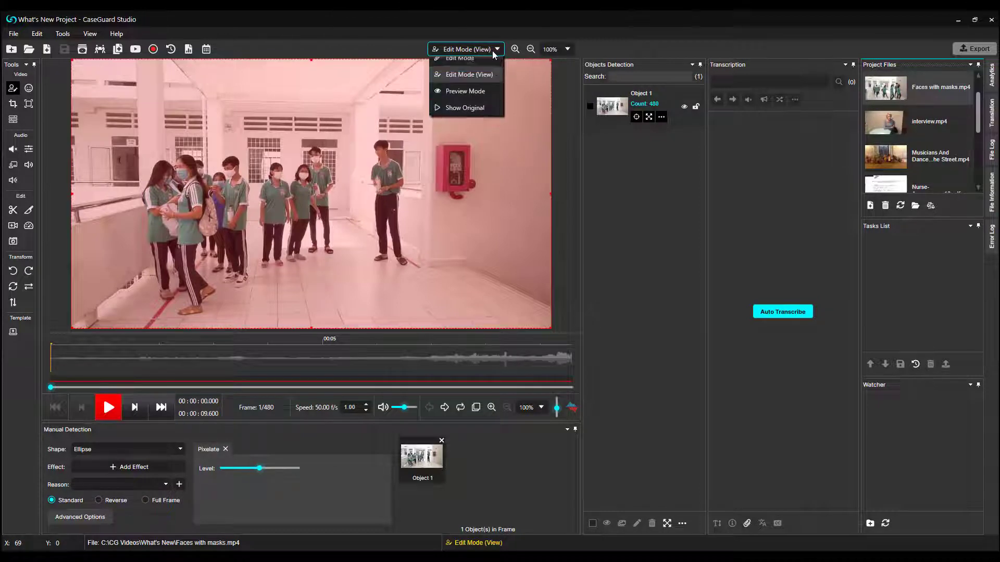
click(485, 98)
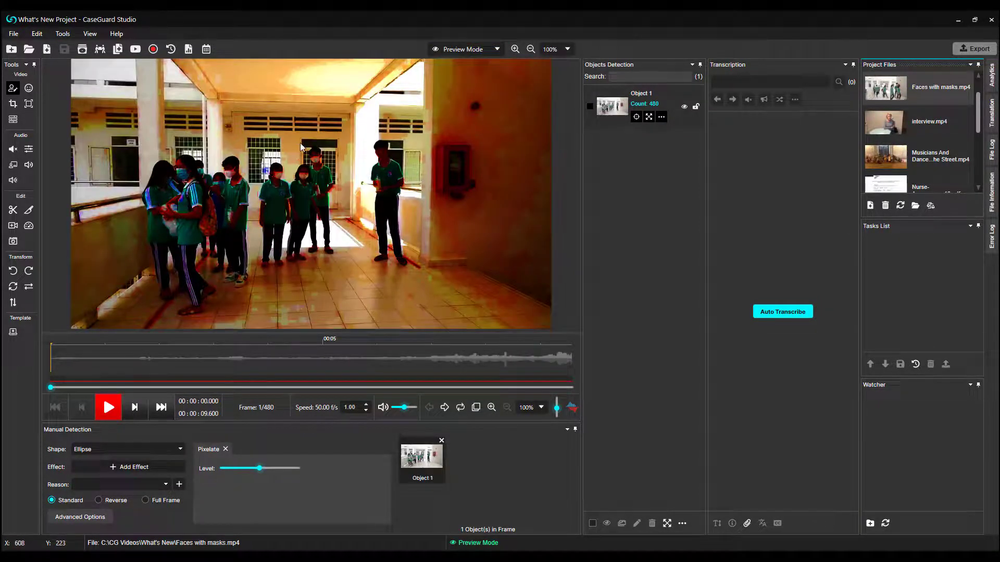
click(109, 408)
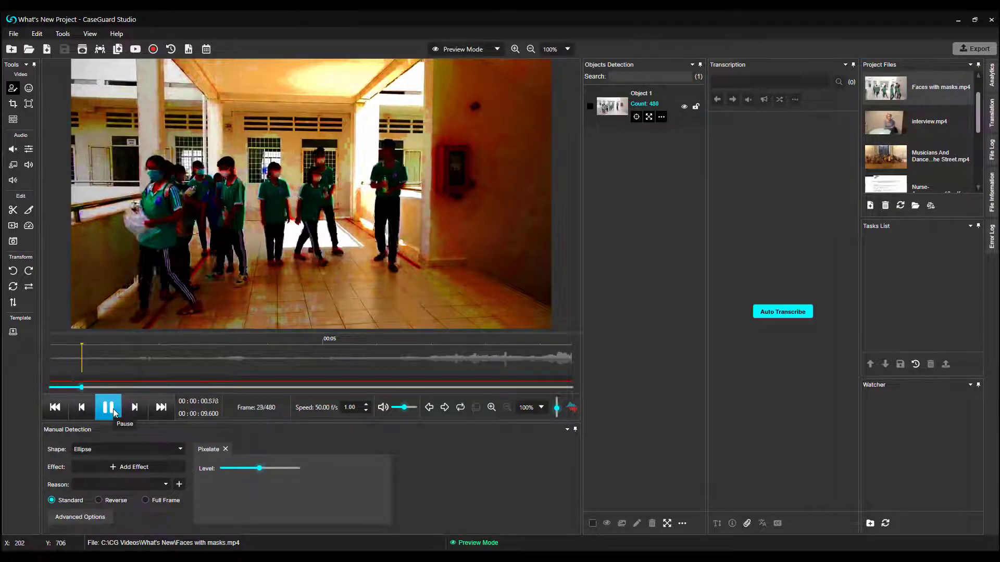